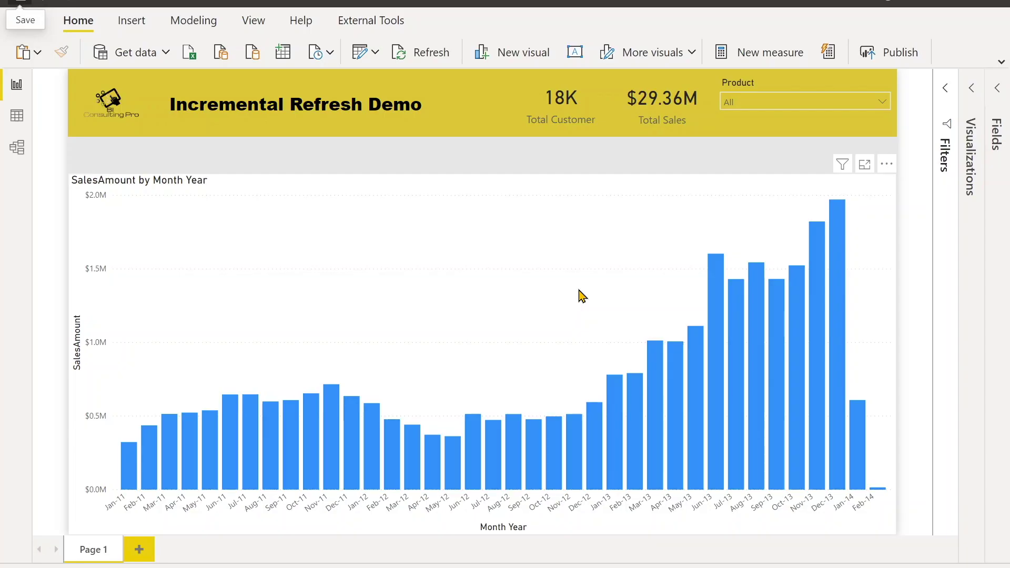
In the query editor, start a new query parameter named RangeStart.
left_click(361, 52)
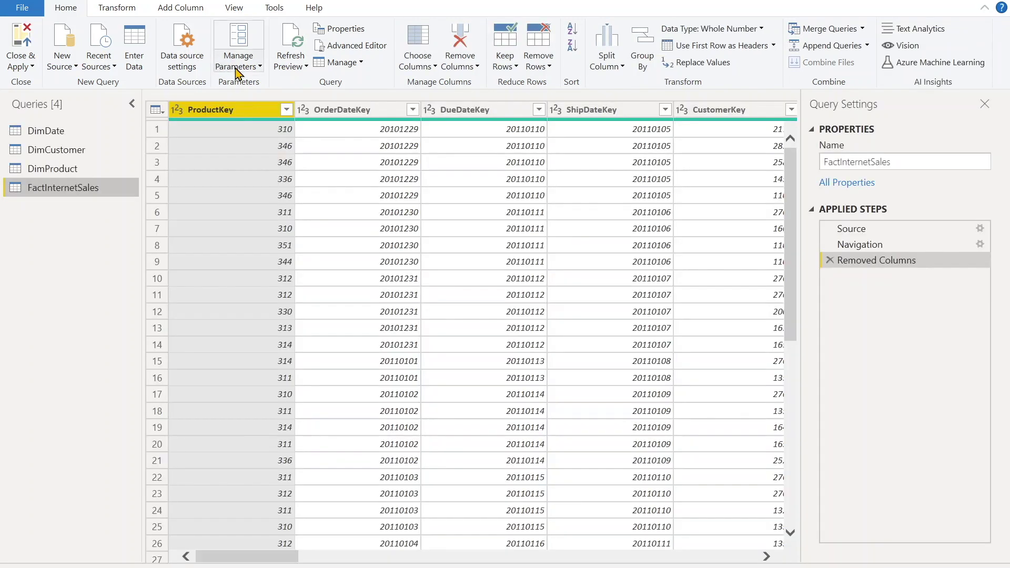
left_click(237, 67)
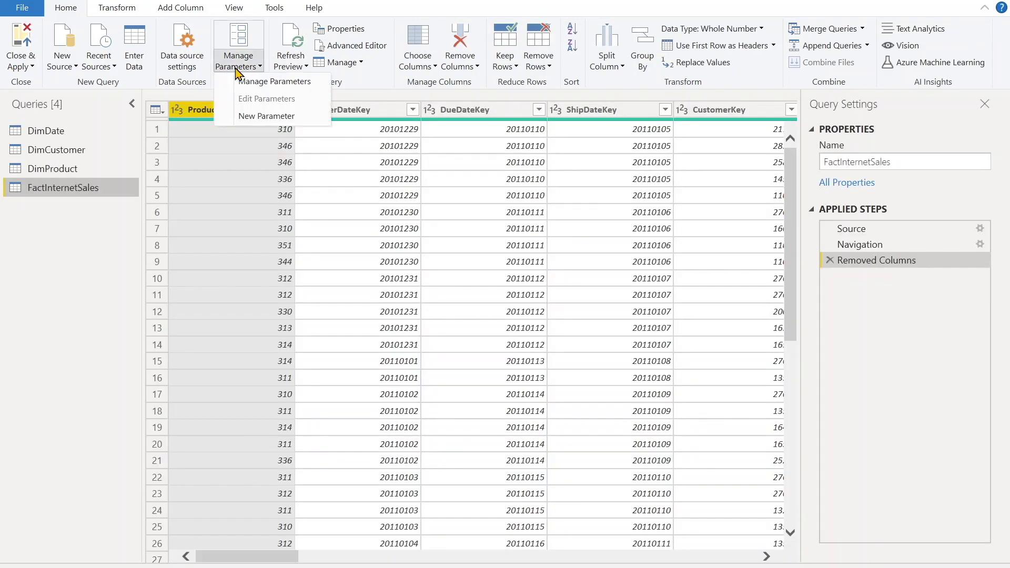
left_click(239, 116)
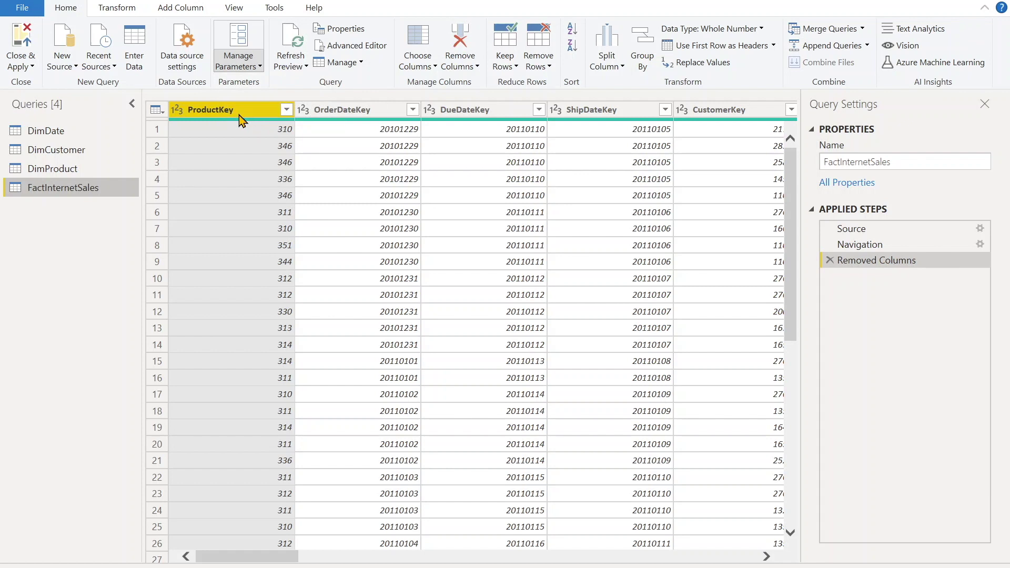
left_click_drag(538, 95, 479, 100)
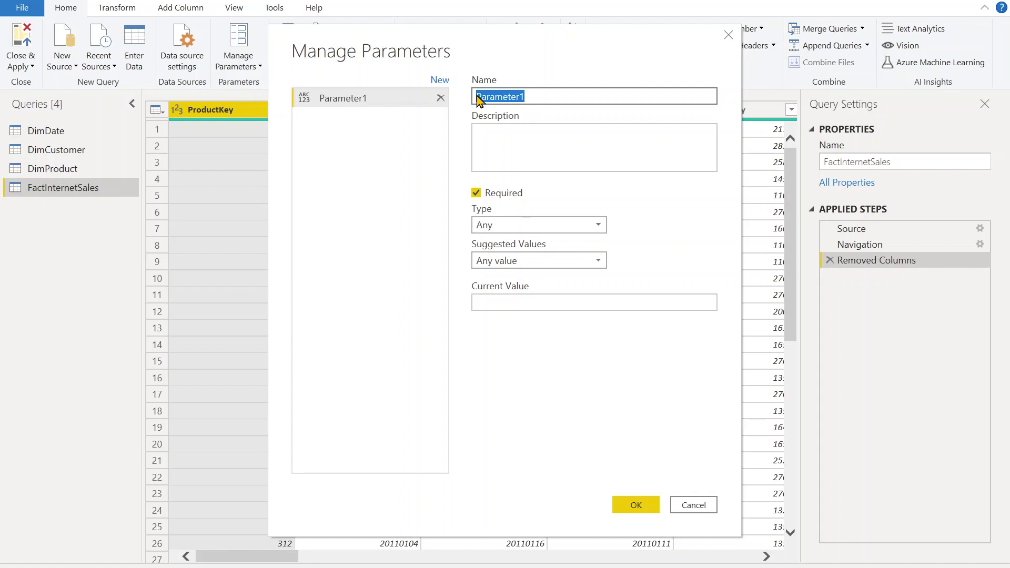
type("RangeStart")
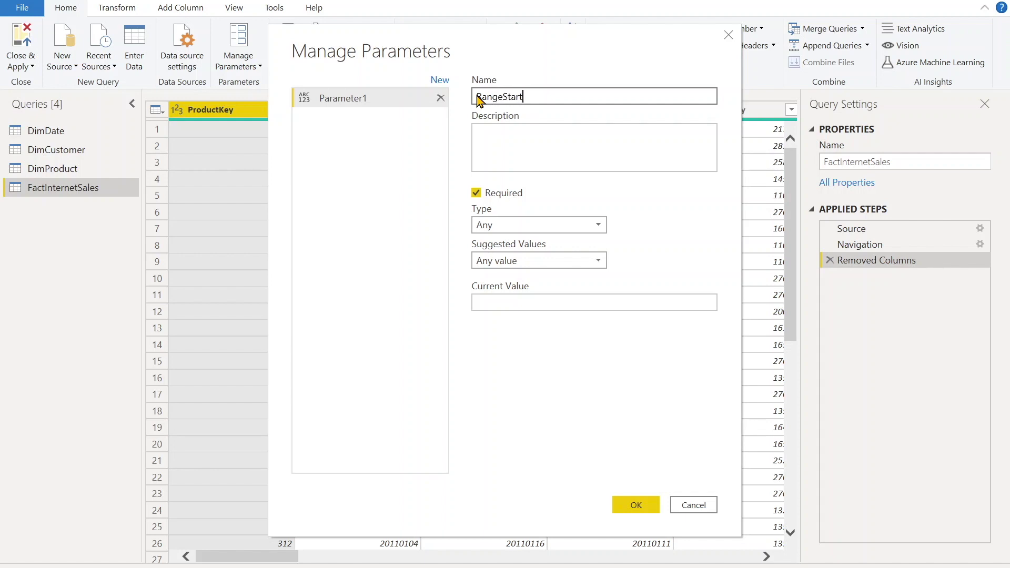
left_click(508, 134)
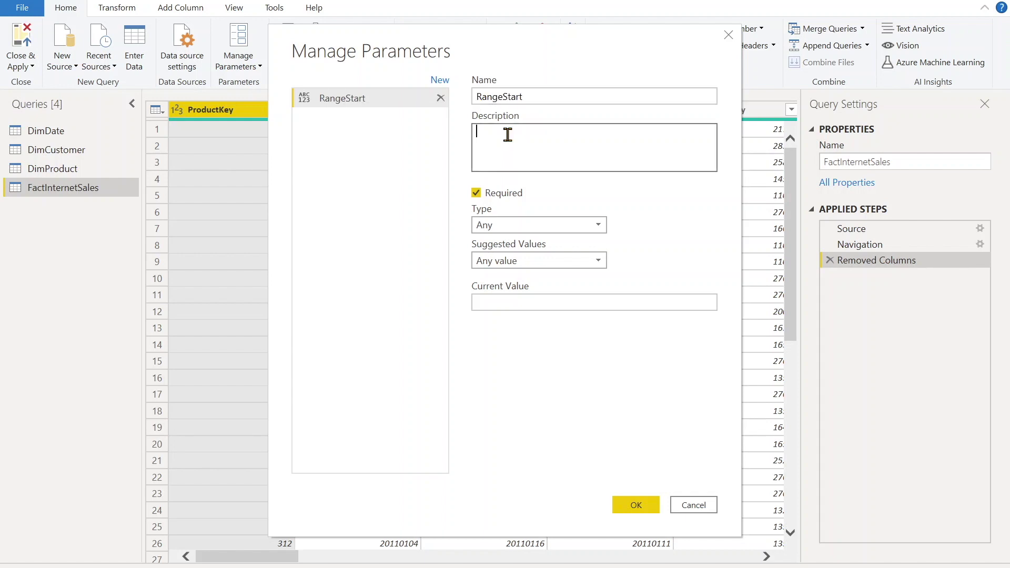
Make RangeStart a Date/Time parameter with Any value and current value 1/1/2018 12:00:00 am, and save it.
left_click(525, 226)
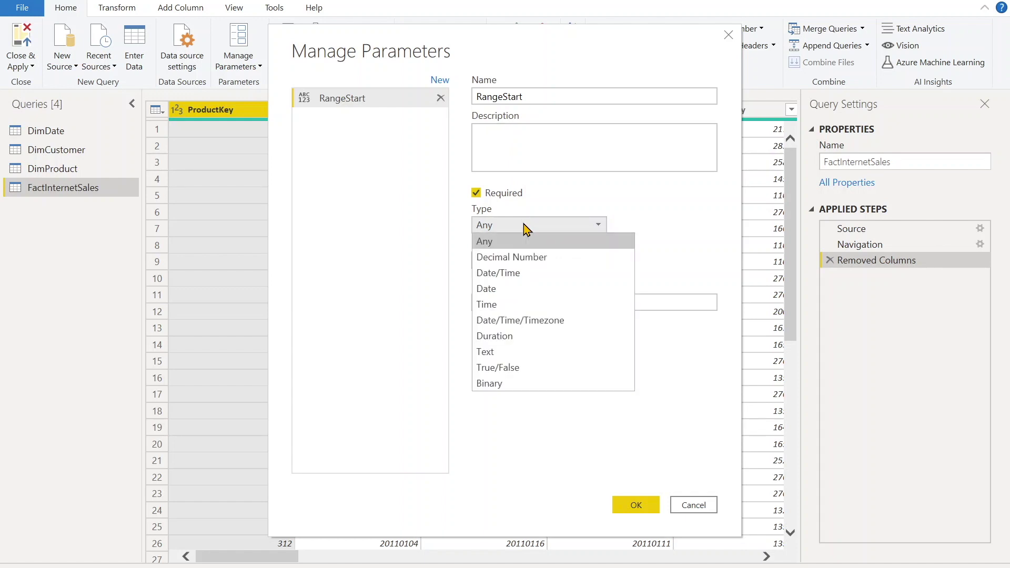
left_click(511, 272)
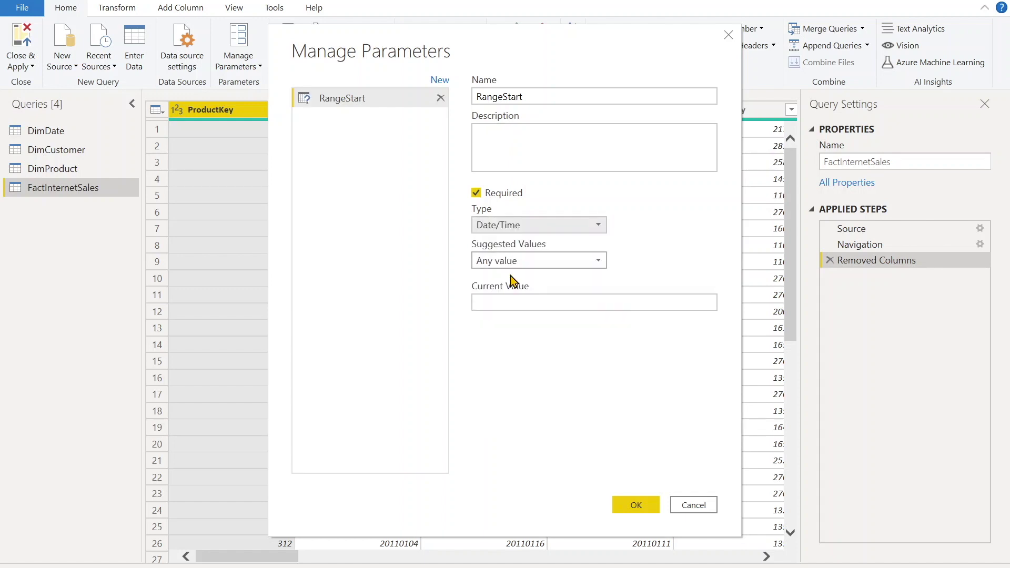
left_click(518, 263)
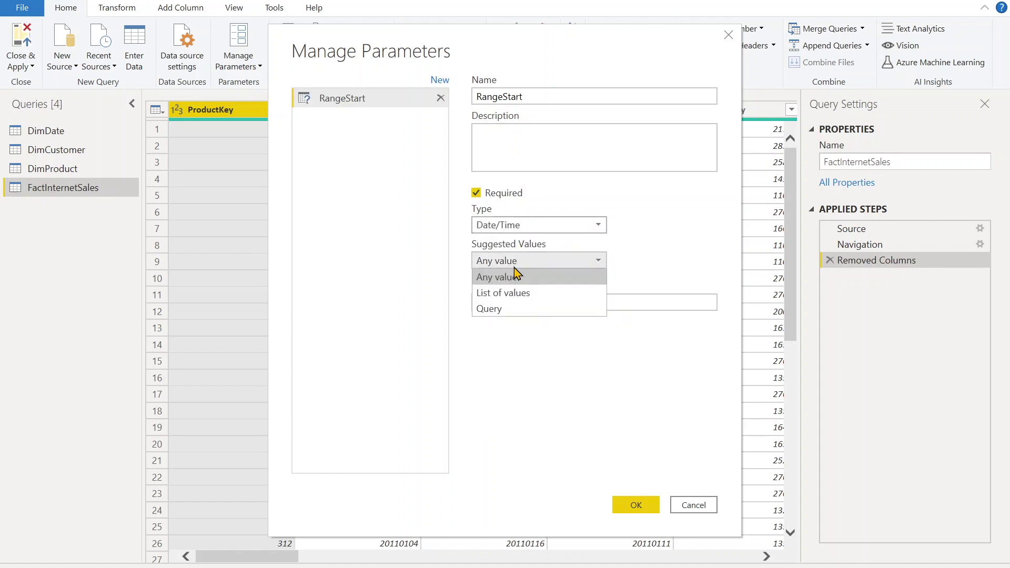
left_click(513, 277)
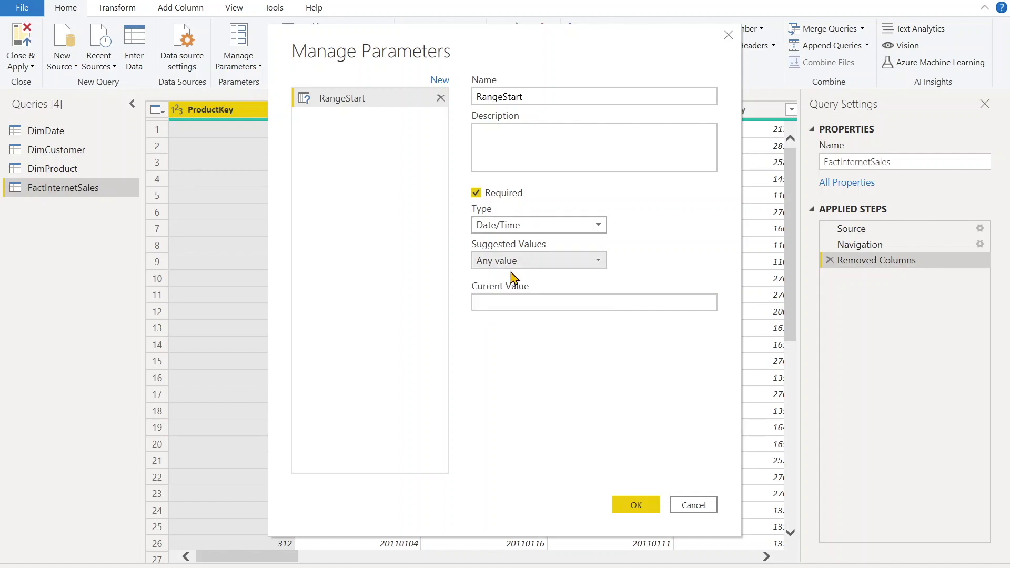
left_click(508, 304)
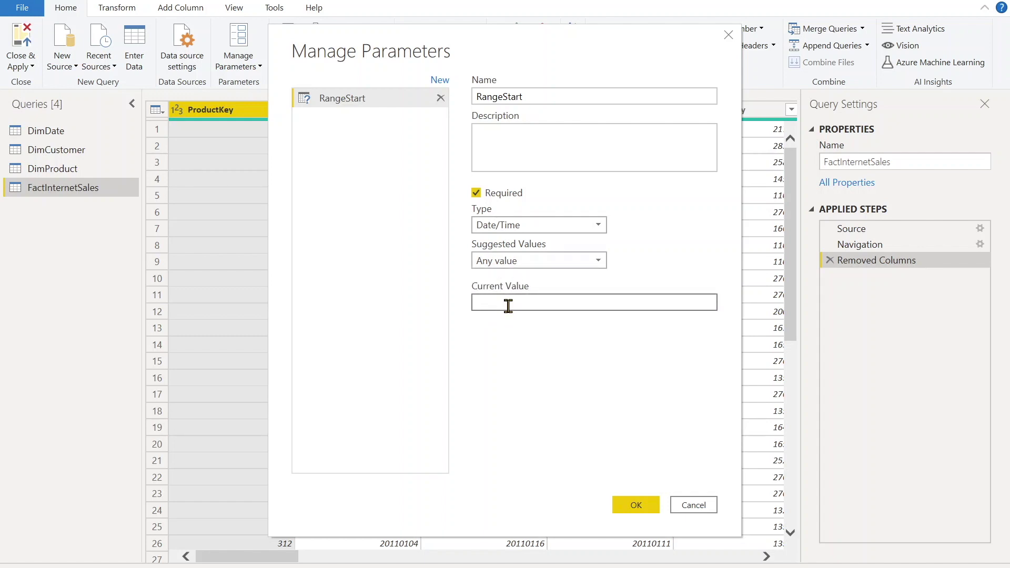
type("1/")
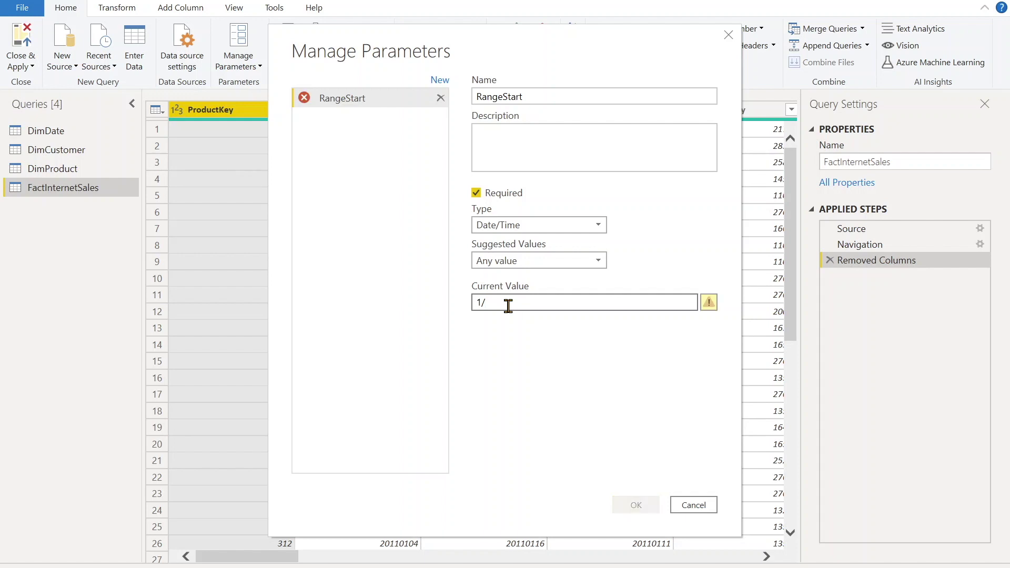
type("1/2018")
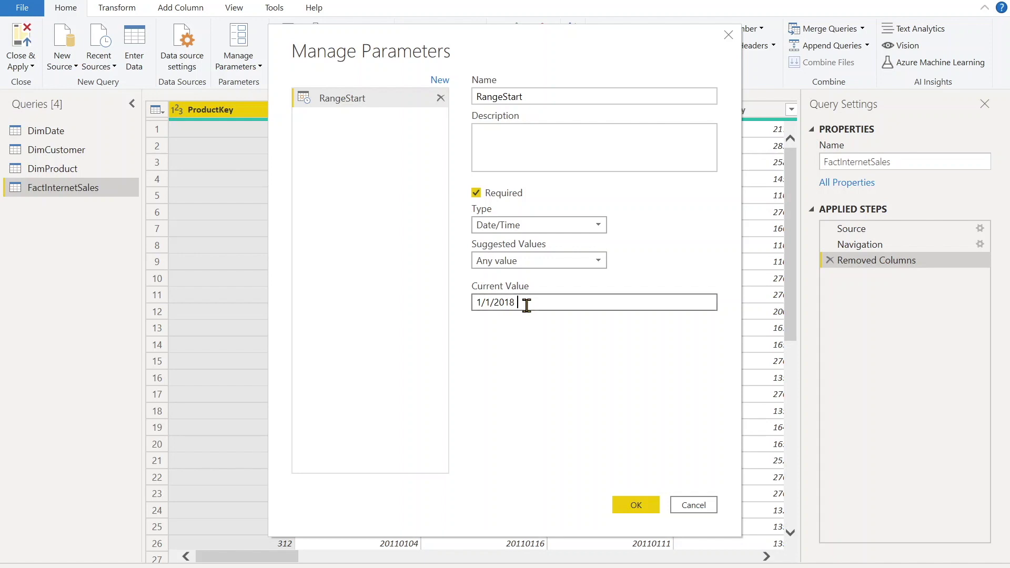
type(":00:00am")
left_click(634, 506)
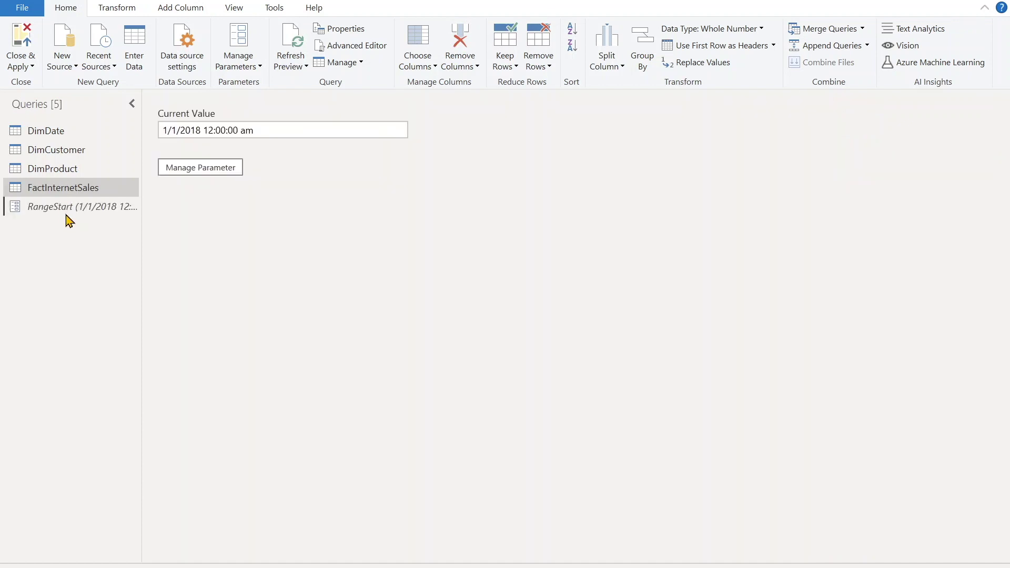
left_click(252, 75)
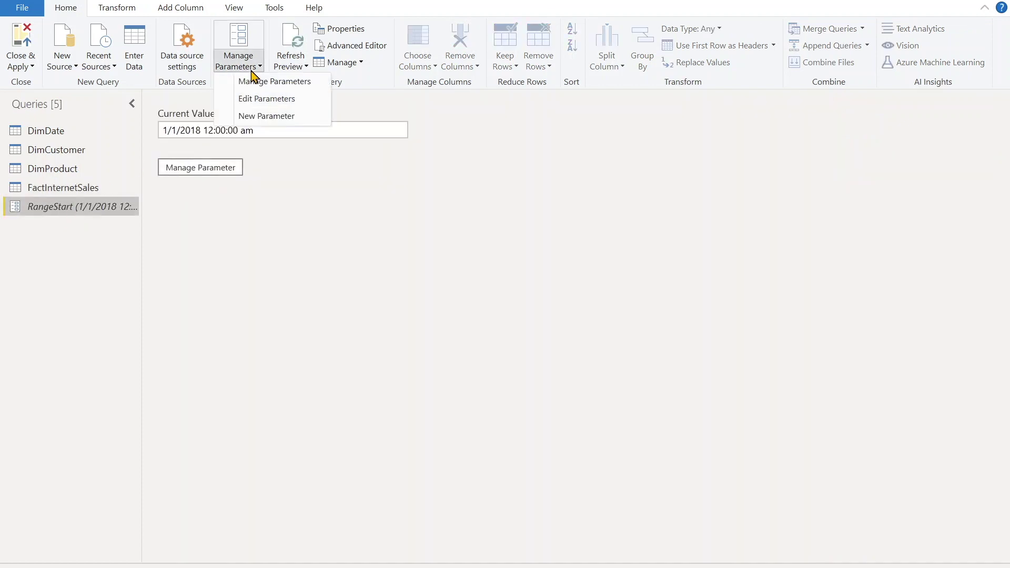
Start a second parameter named RangeEnd of type Date/Time.
left_click(262, 121)
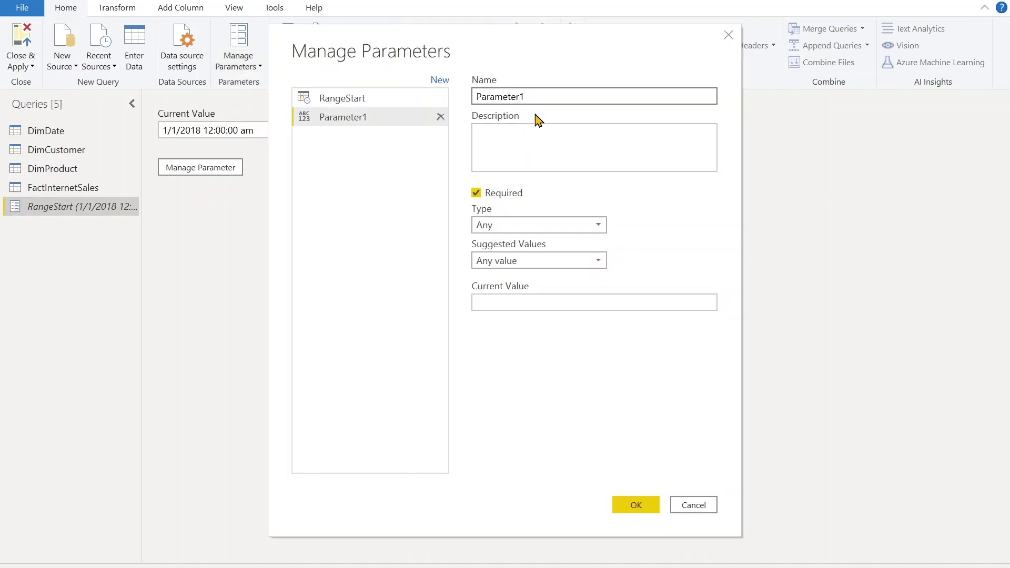
left_click_drag(545, 95, 444, 95)
type("RangeEnd")
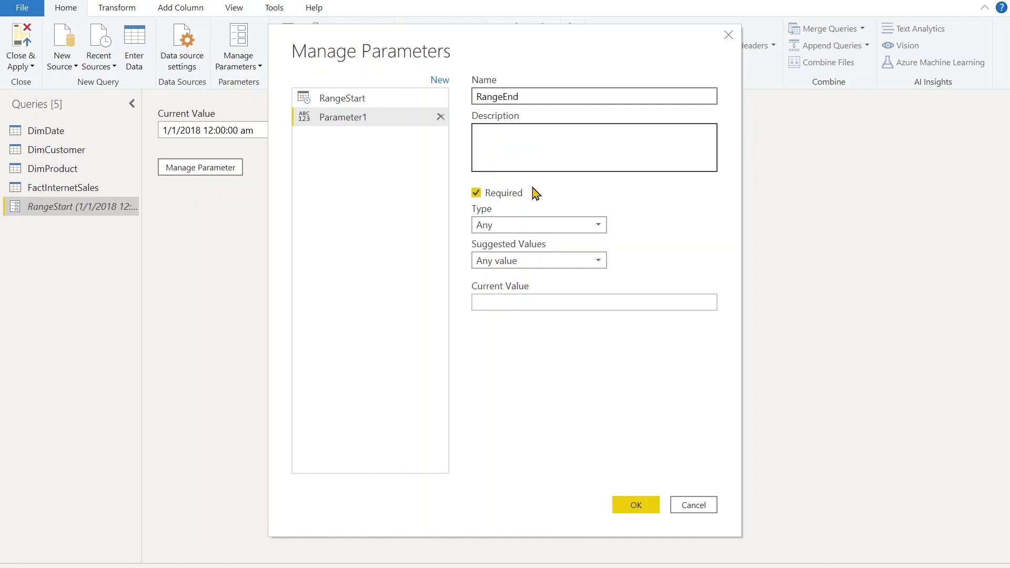
left_click(532, 229)
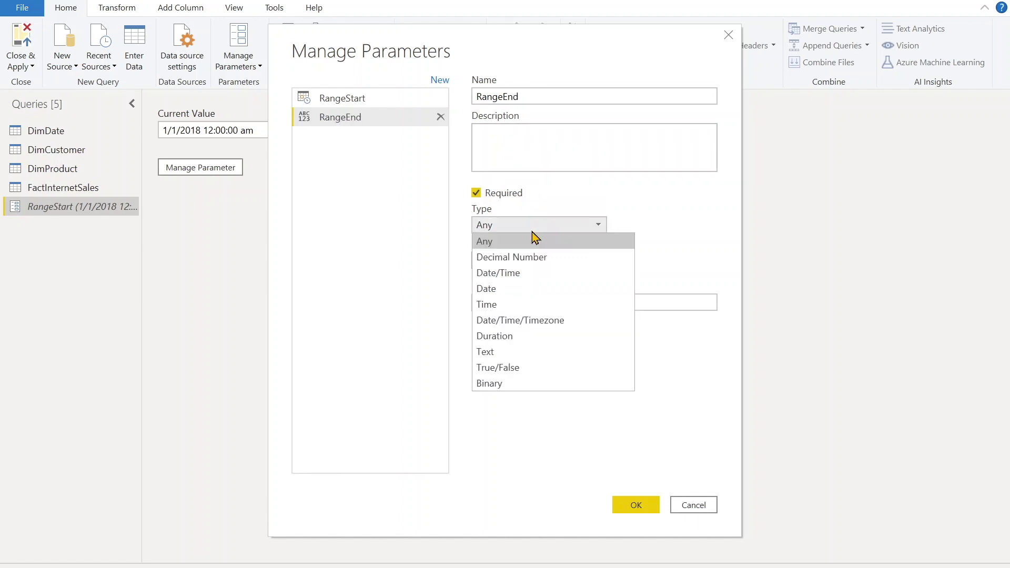
left_click(525, 273)
Give RangeEnd the current value 31/12/2020 12:00:00 am, fixing the rejected date format, and save it.
left_click(555, 302)
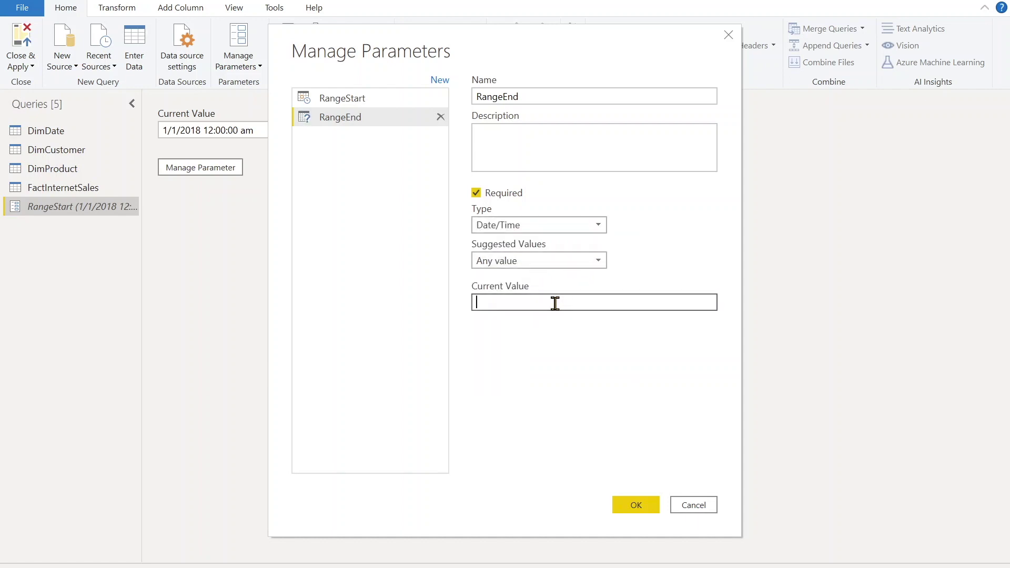
type("12/31/2020 12:00:00")
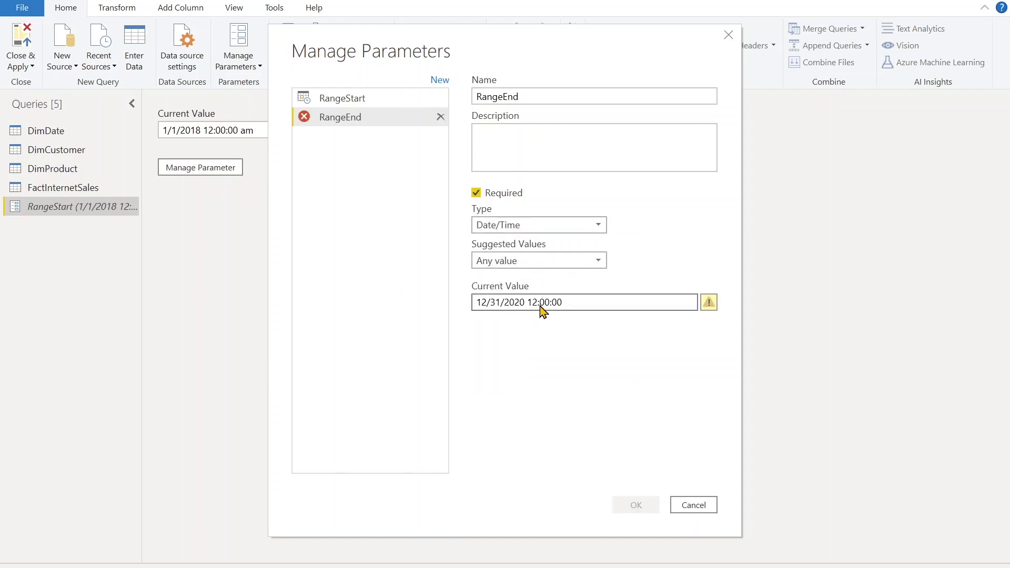
type("am")
mouse_move(708, 310)
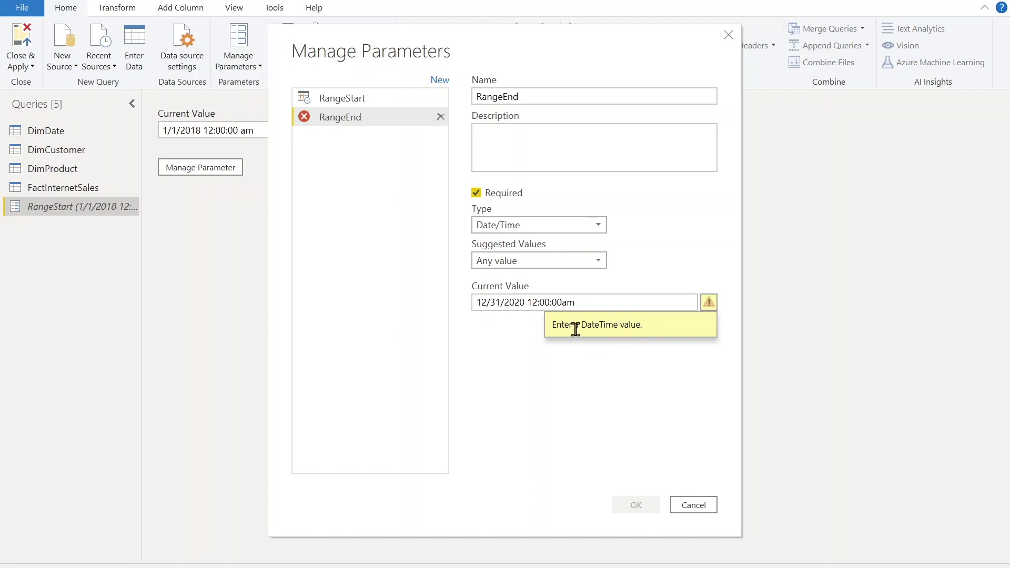
left_click(514, 304)
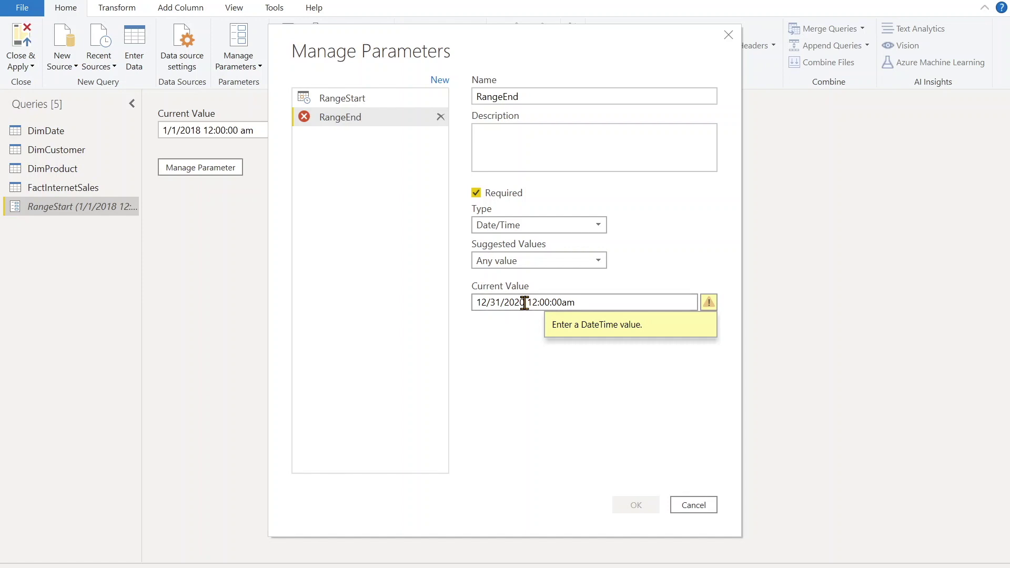
left_click_drag(524, 303, 475, 305)
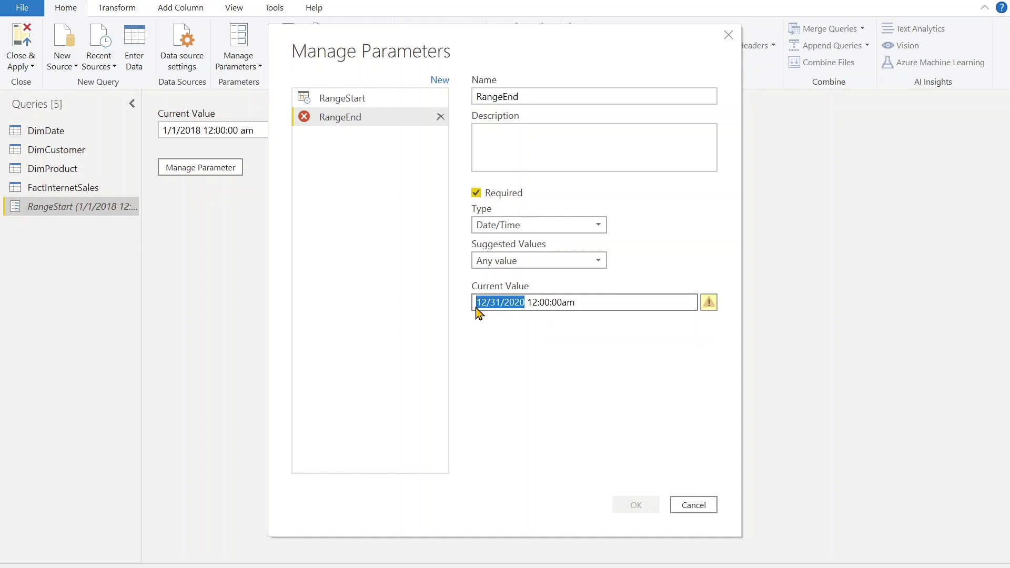
type("31/12")
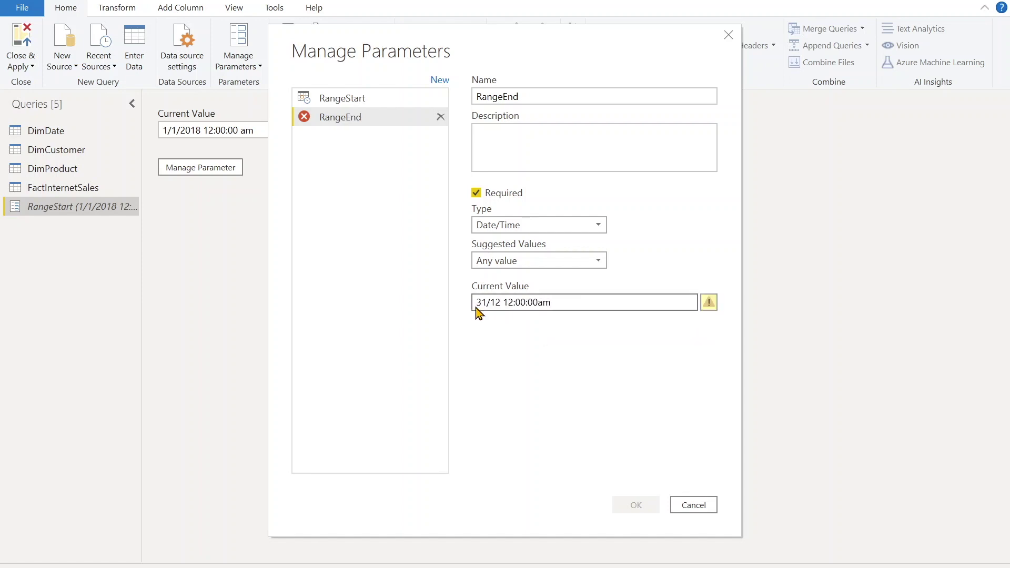
type("/2020")
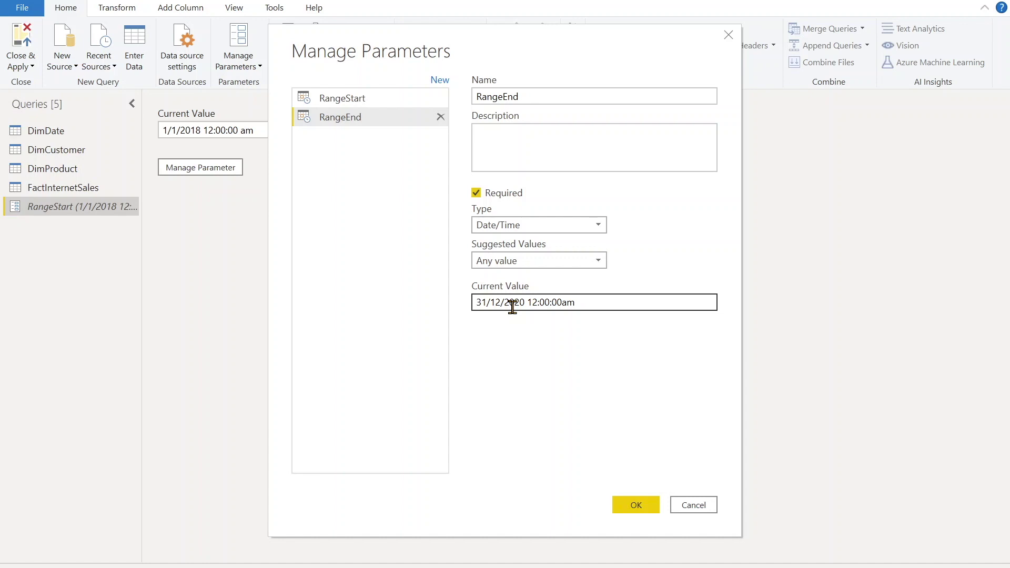
left_click(636, 506)
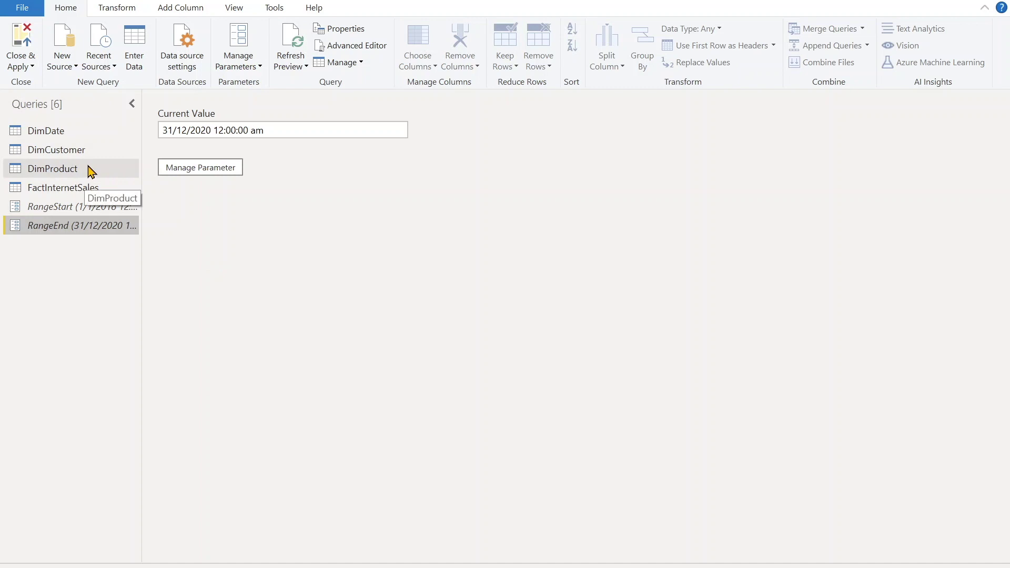
left_click(92, 187)
Scroll to the OrderDate column and start a Date/Time custom filter on it.
scroll(577, 282, "right", 10)
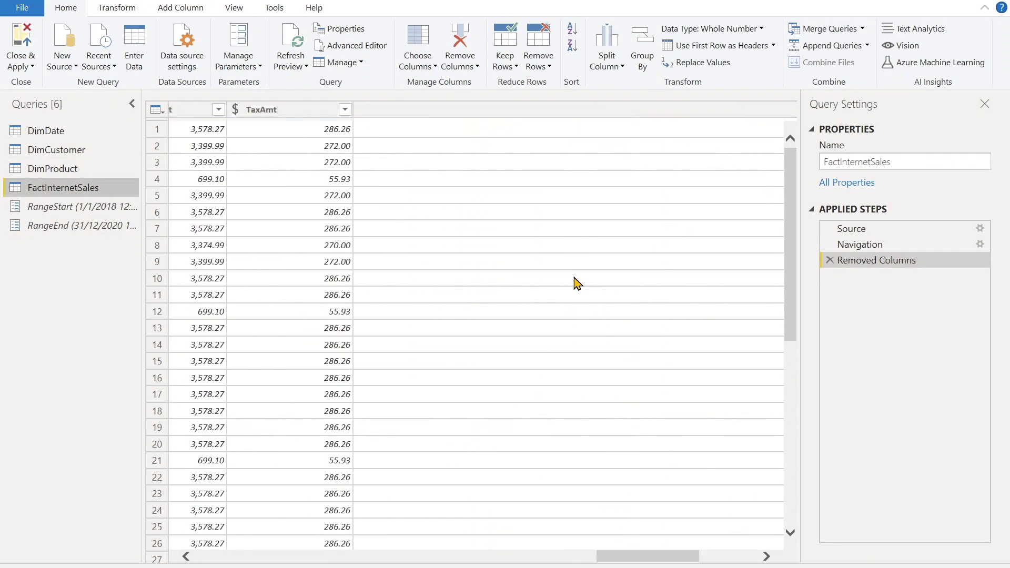
scroll(577, 282, "right", 3)
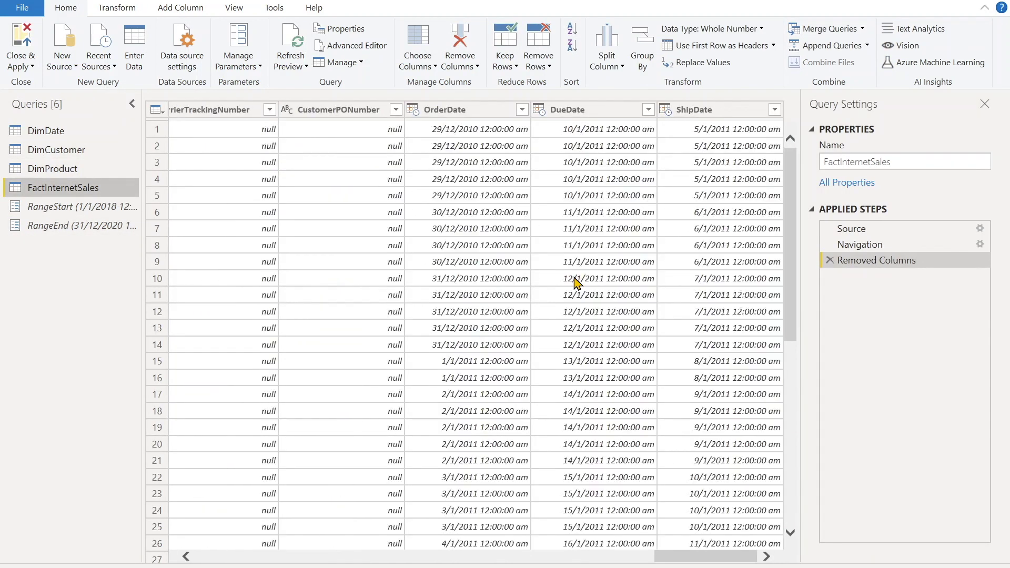
left_click(484, 111)
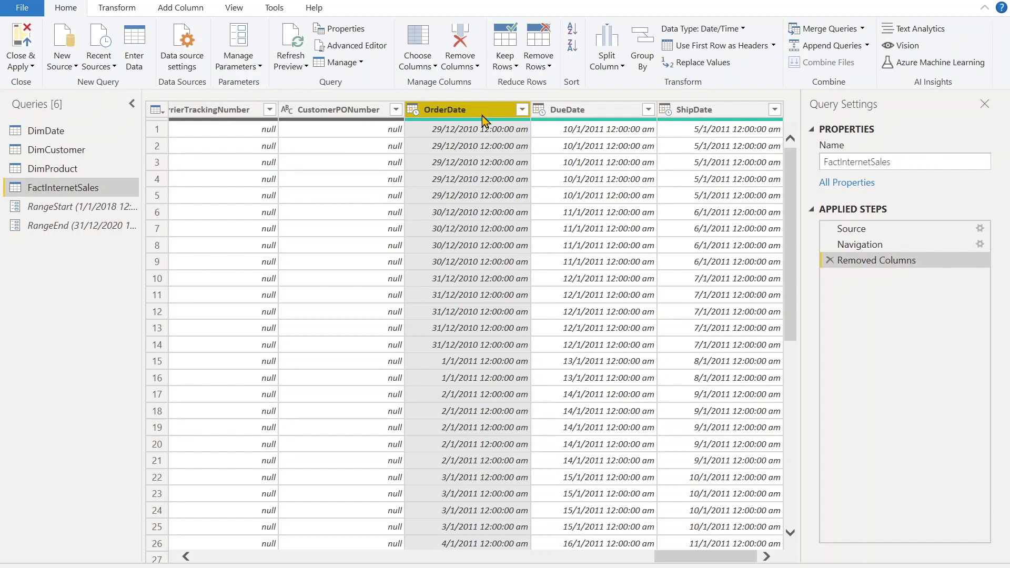
left_click(523, 111)
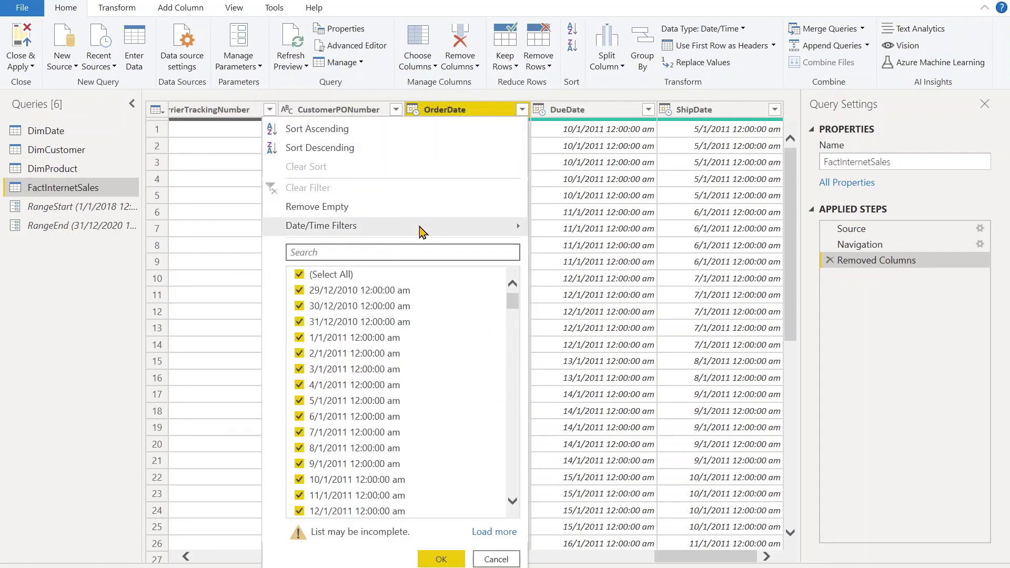
mouse_move(420, 226)
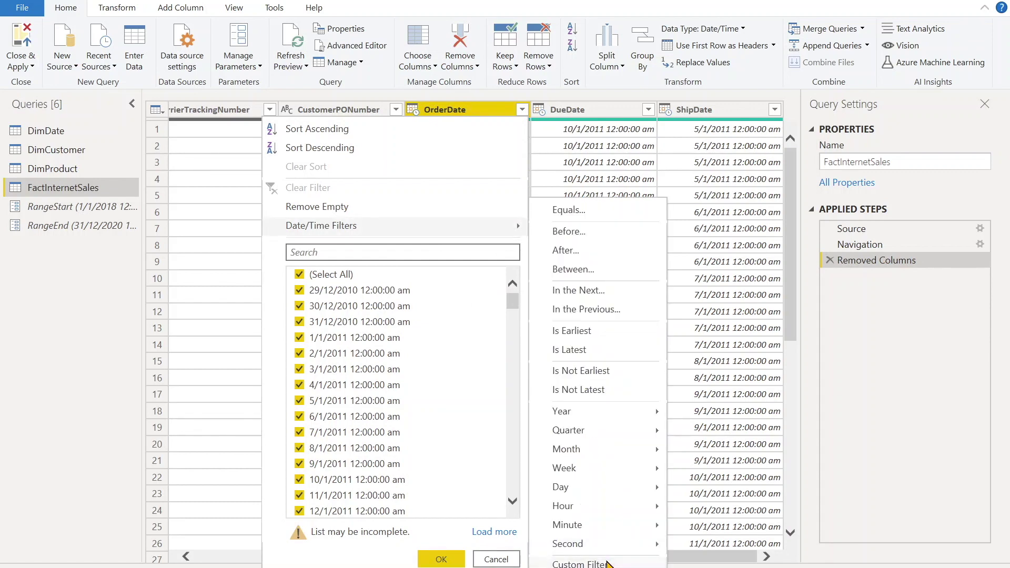
left_click(607, 562)
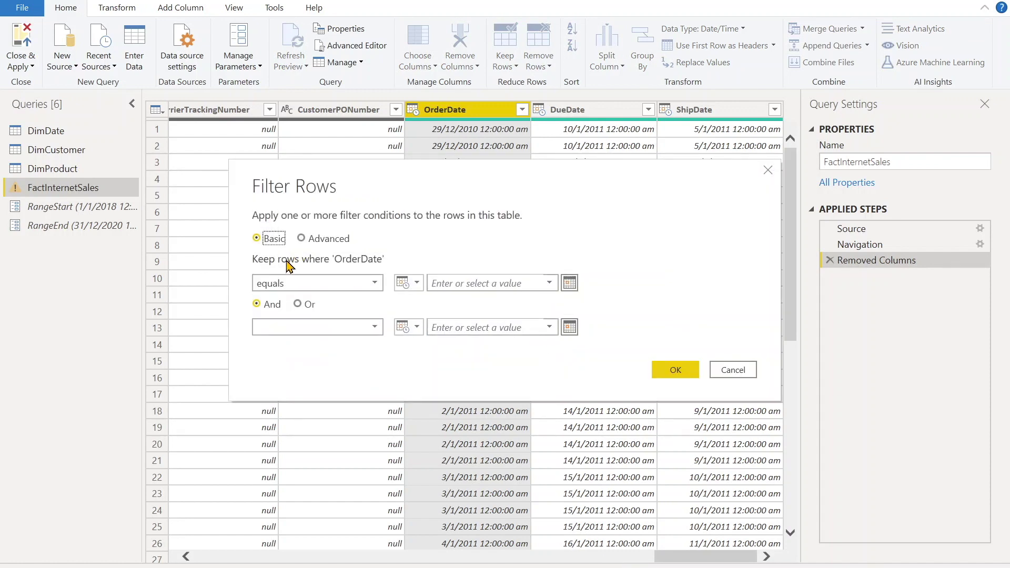
Set the first condition to OrderDate 'is after or equal to' the RangeStart parameter.
left_click(292, 288)
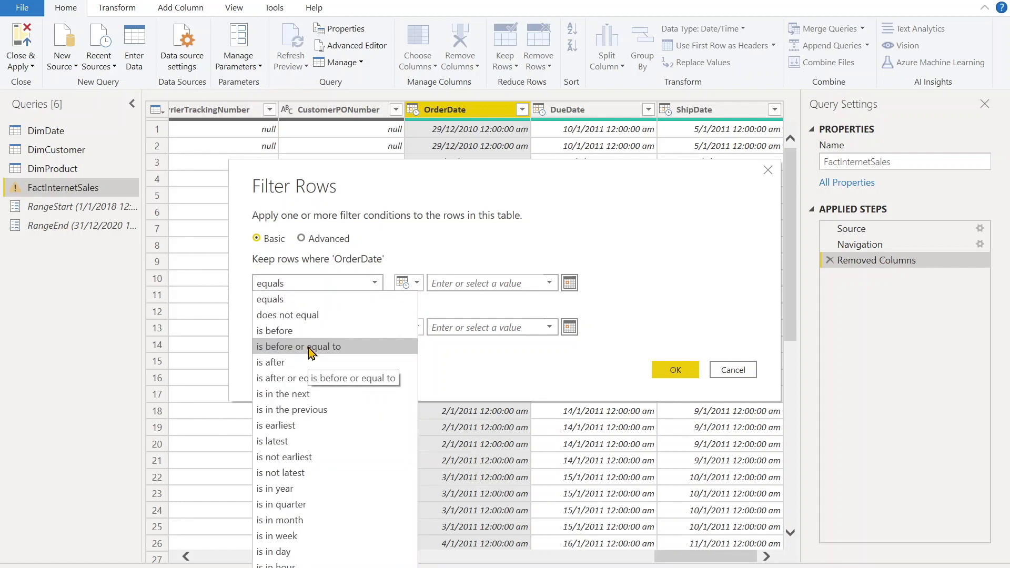
left_click(307, 378)
left_click(416, 284)
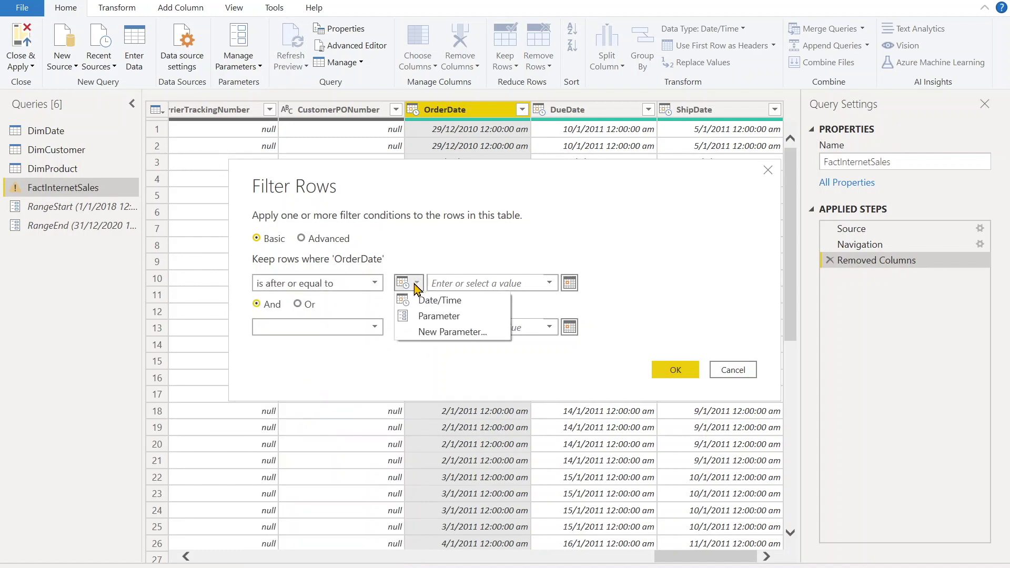
left_click(429, 316)
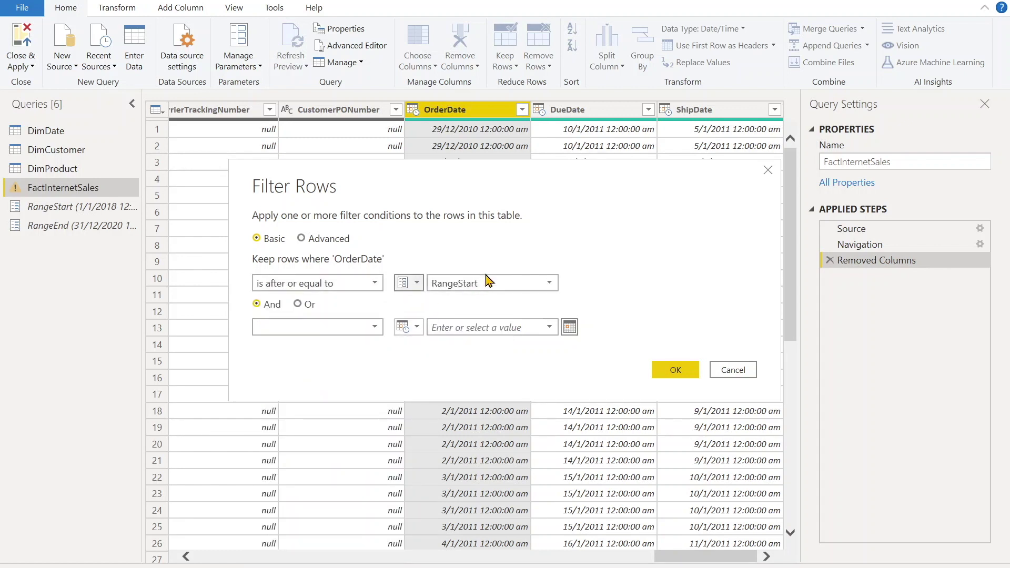
left_click(476, 288)
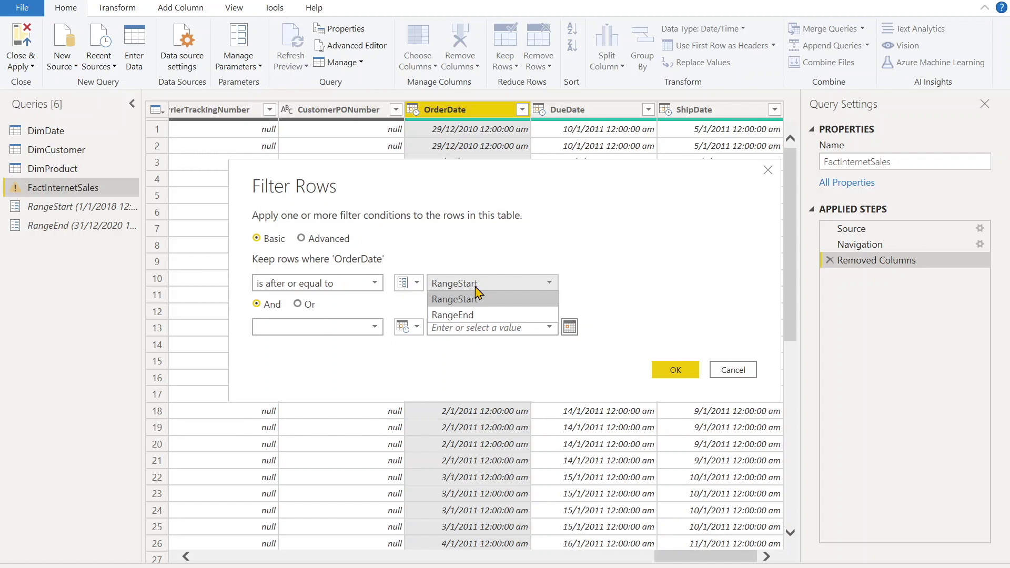
left_click(476, 291)
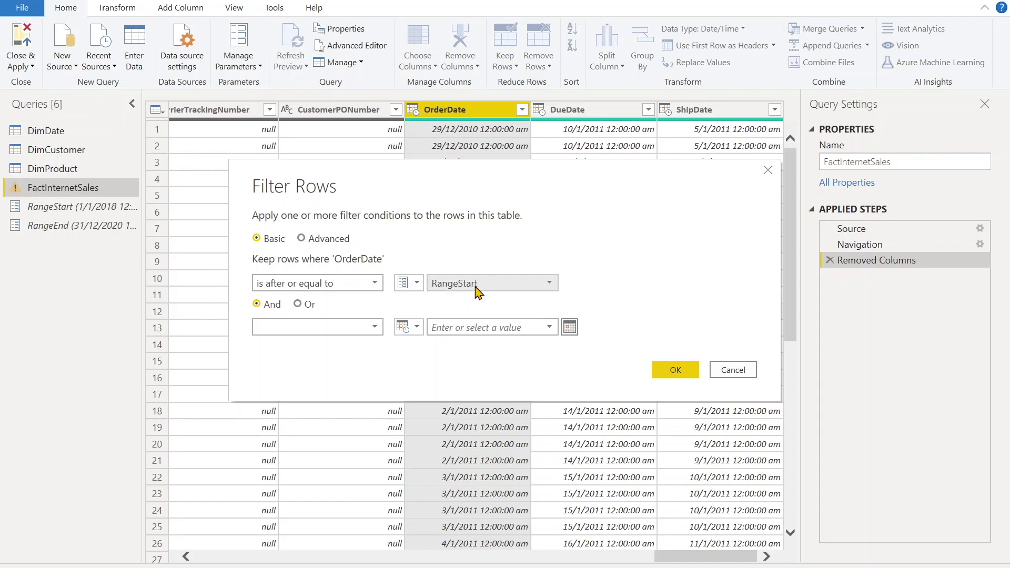
Add the And condition 'is before' the RangeEnd parameter and apply the filter.
left_click(289, 333)
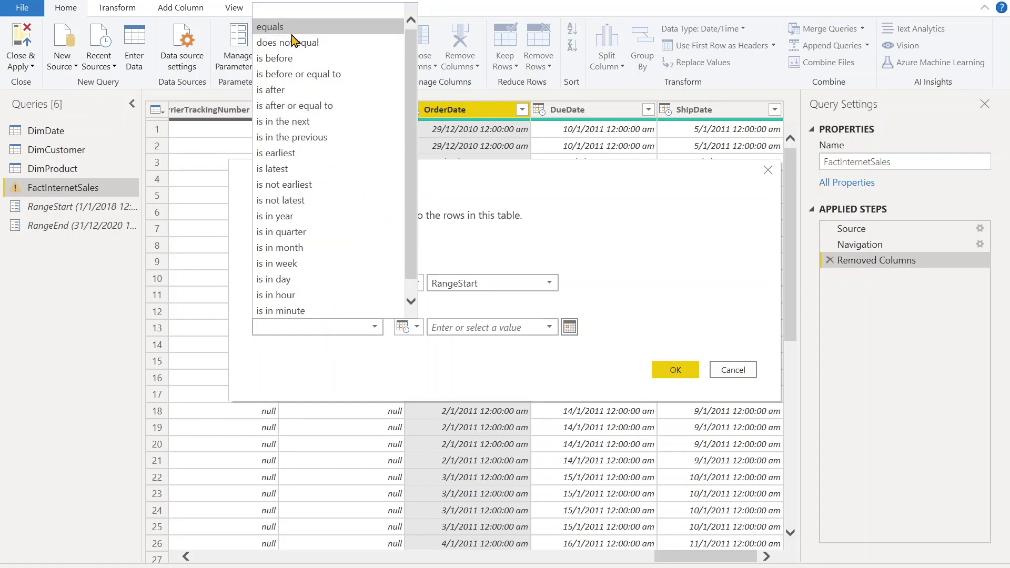
left_click(283, 63)
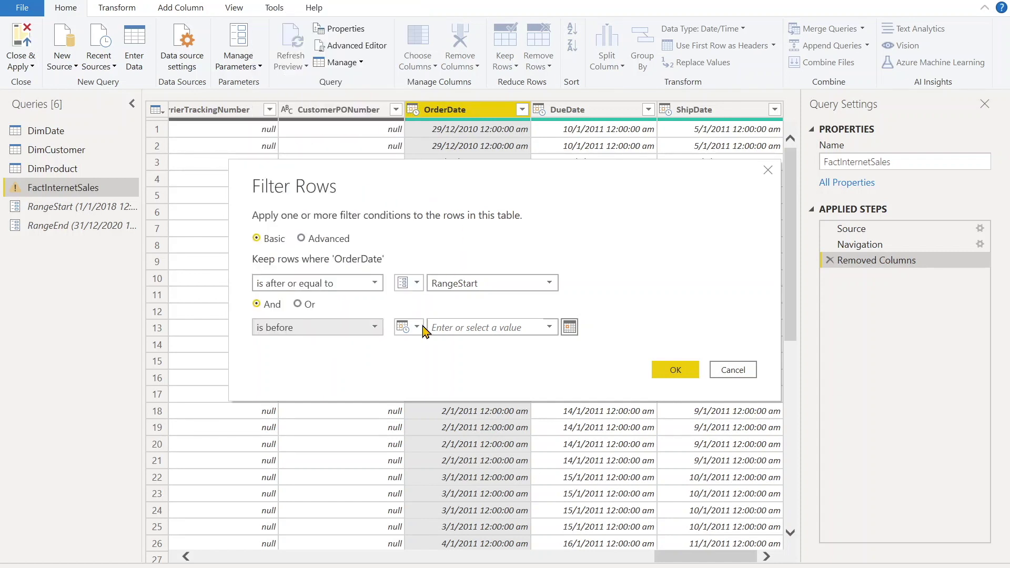
left_click(416, 327)
left_click(415, 362)
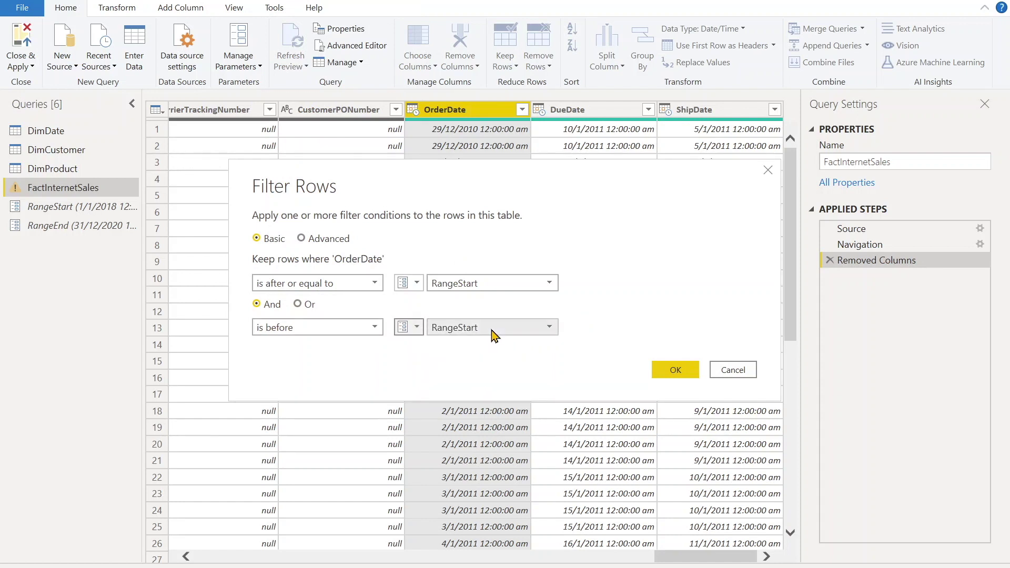
left_click(495, 329)
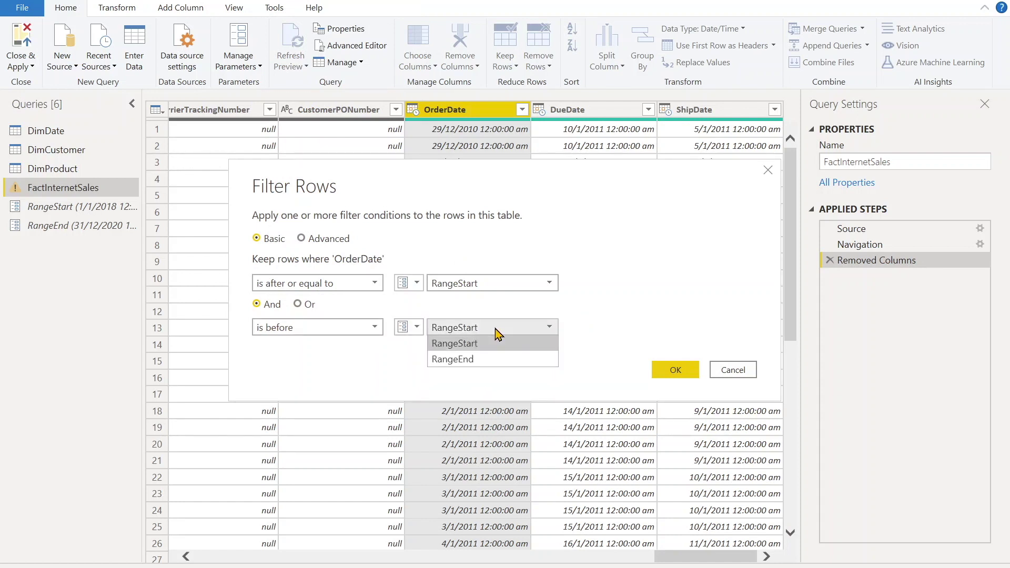
left_click(480, 361)
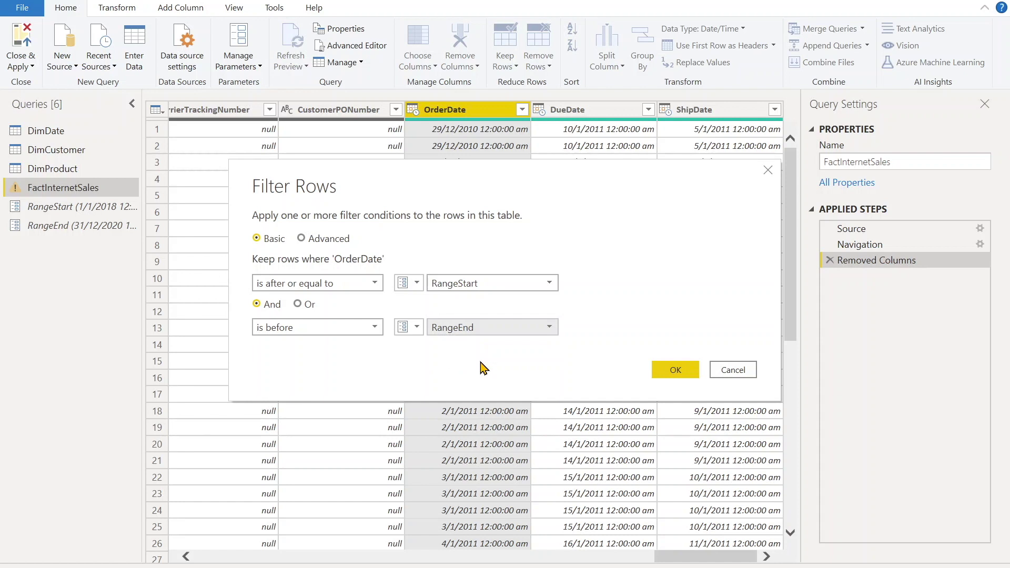
left_click(666, 369)
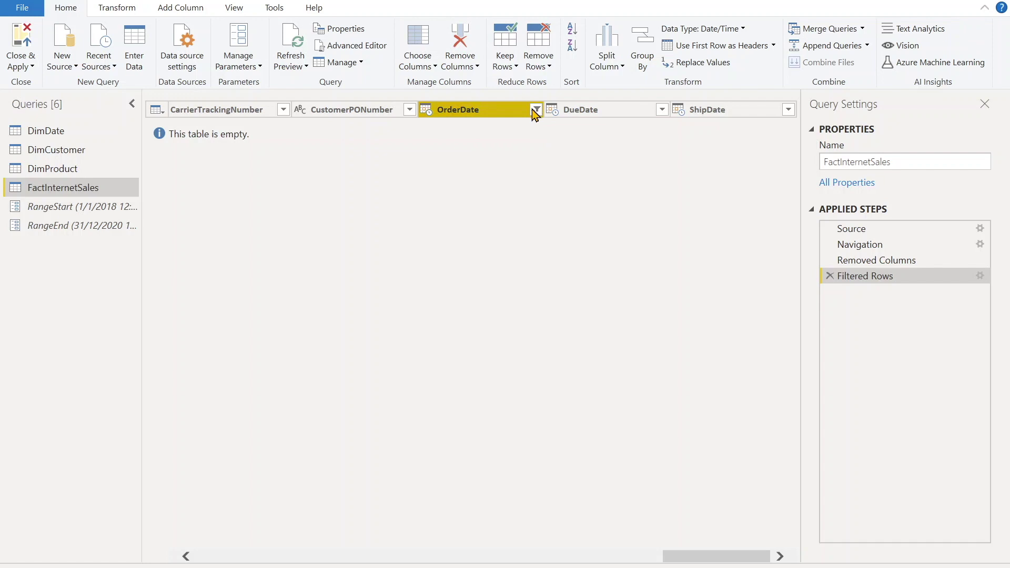
Clear the OrderDate filter, then load and scroll through the full list of order dates.
left_click(535, 110)
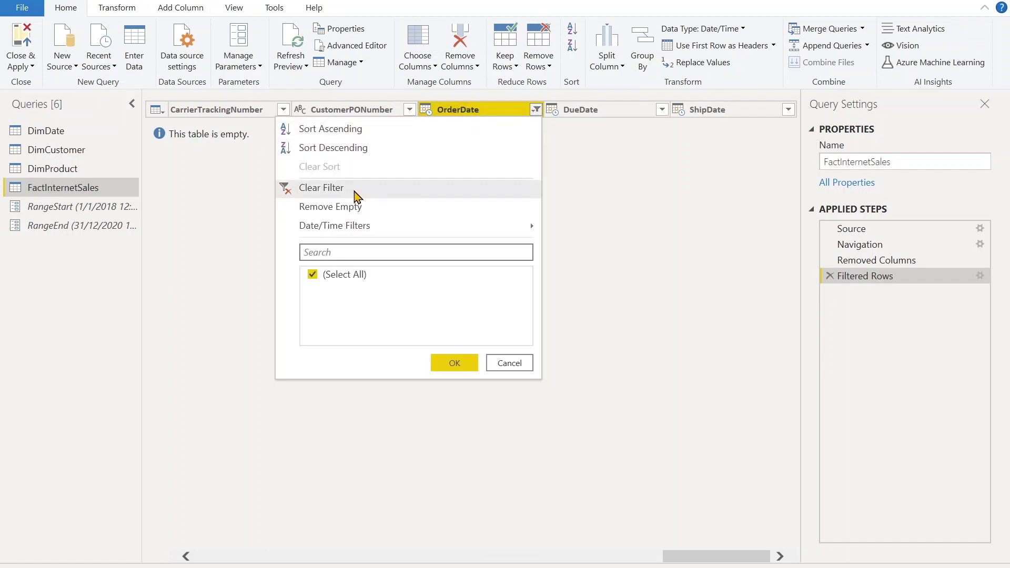
left_click(355, 196)
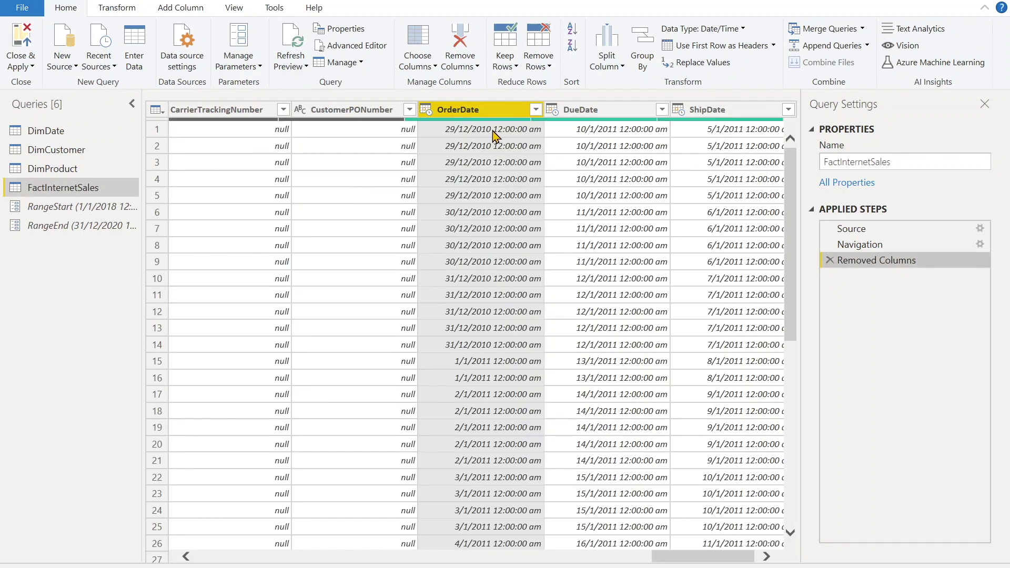
left_click(535, 109)
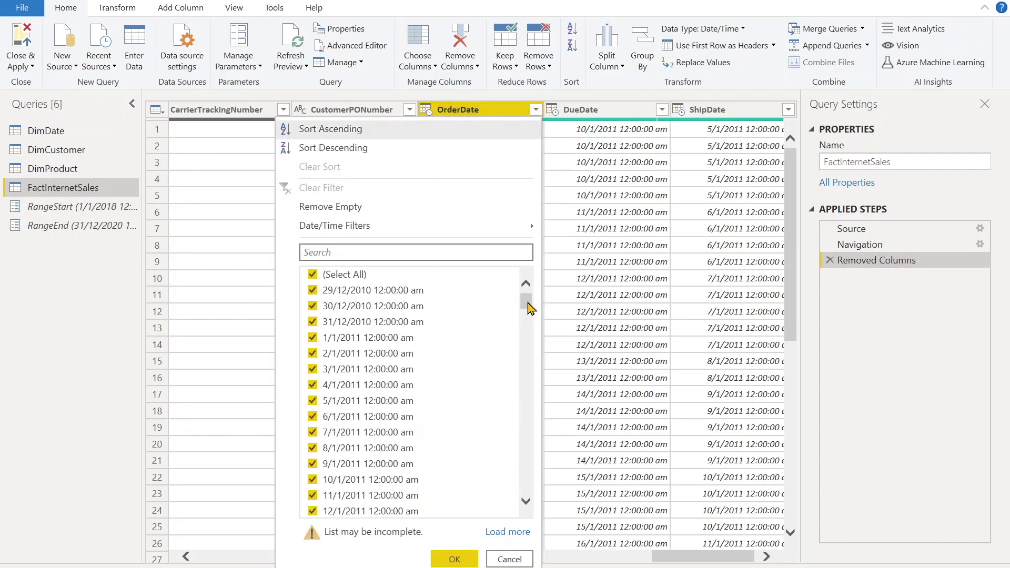
left_click_drag(526, 304, 539, 522)
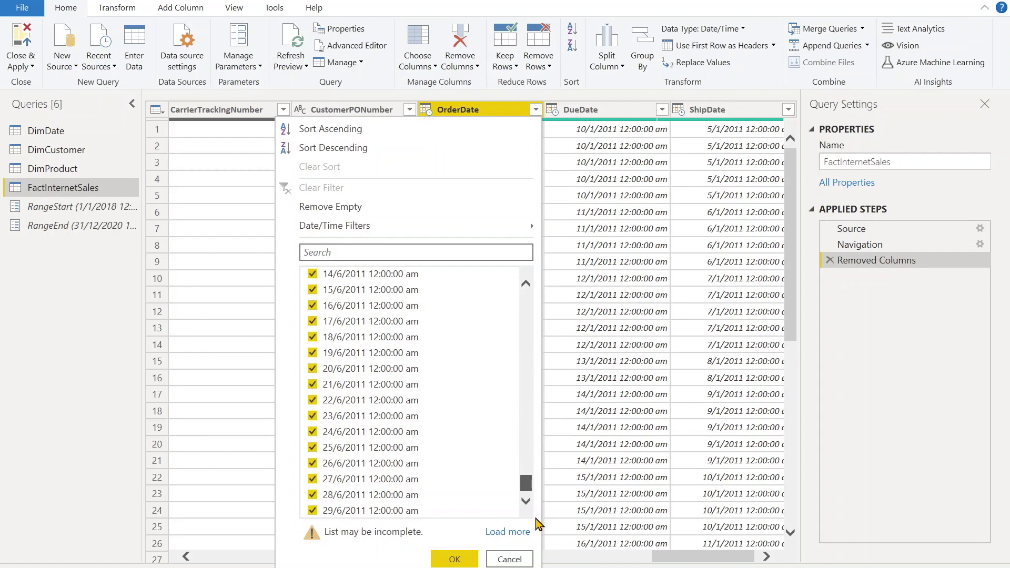
left_click(491, 532)
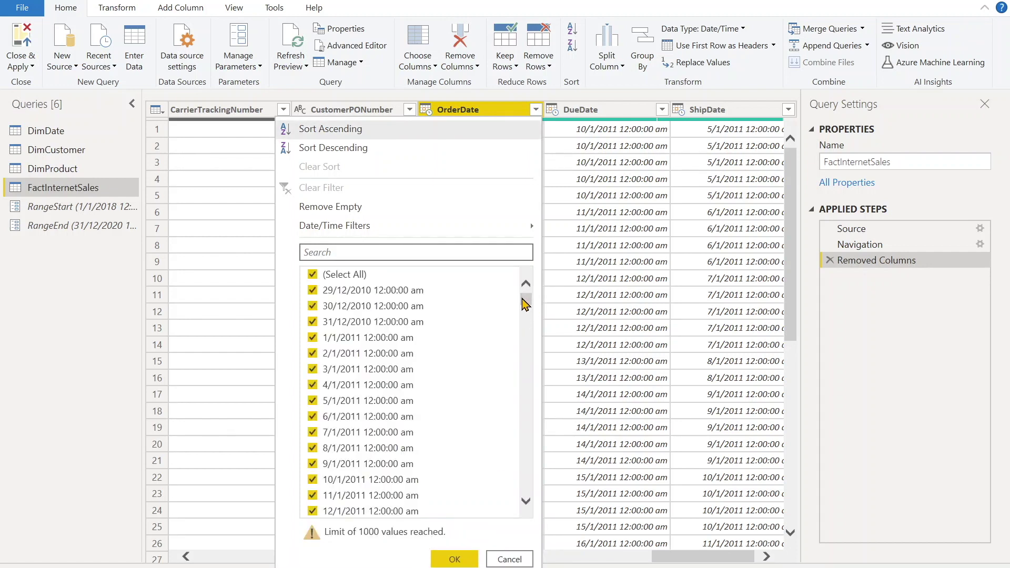
left_click_drag(525, 300, 528, 505)
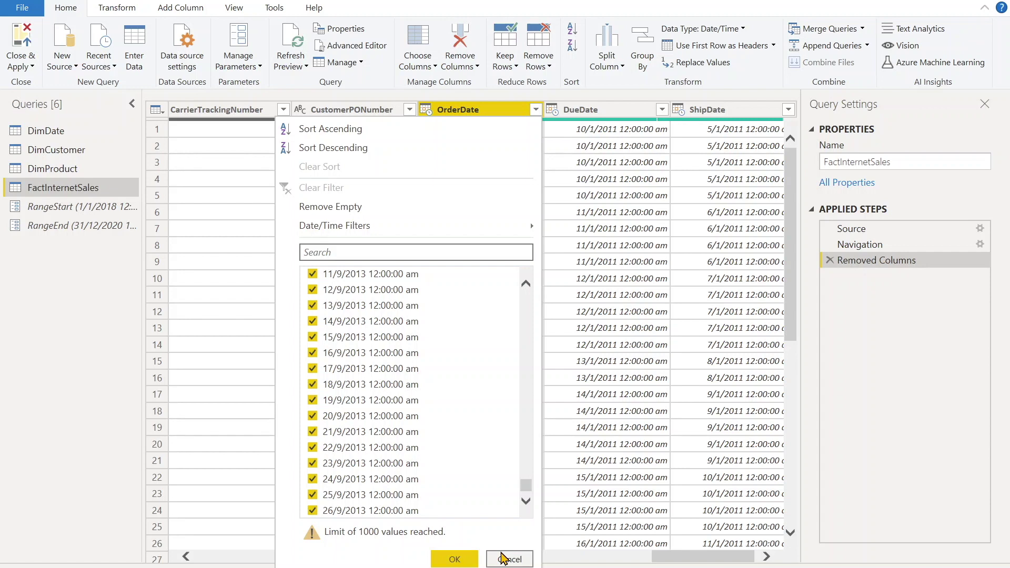
left_click(508, 559)
Change RangeStart's current value year from 2018 to 2012, then go back to FactInternetSales.
left_click(97, 210)
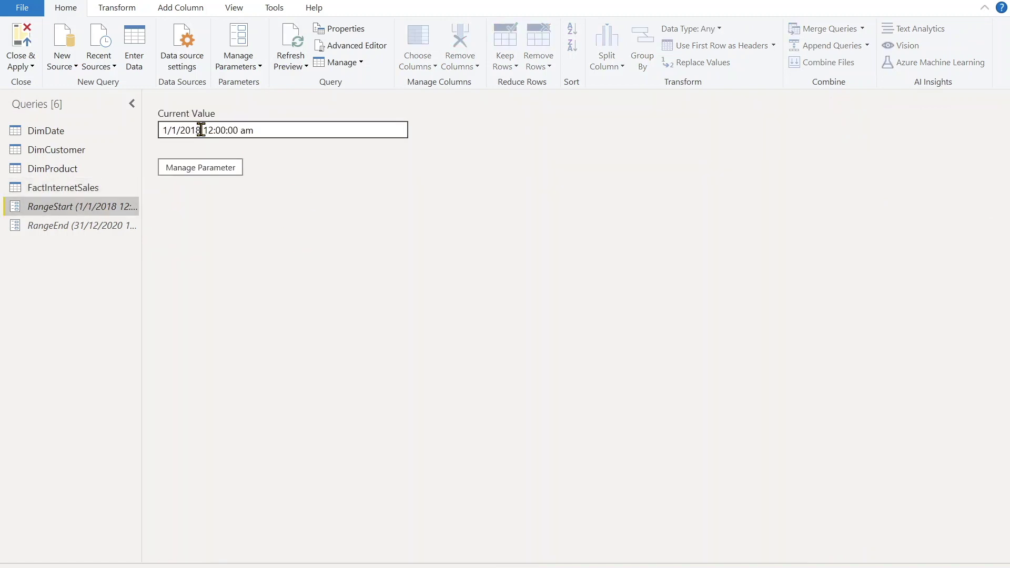
key("BackSpace")
type("2")
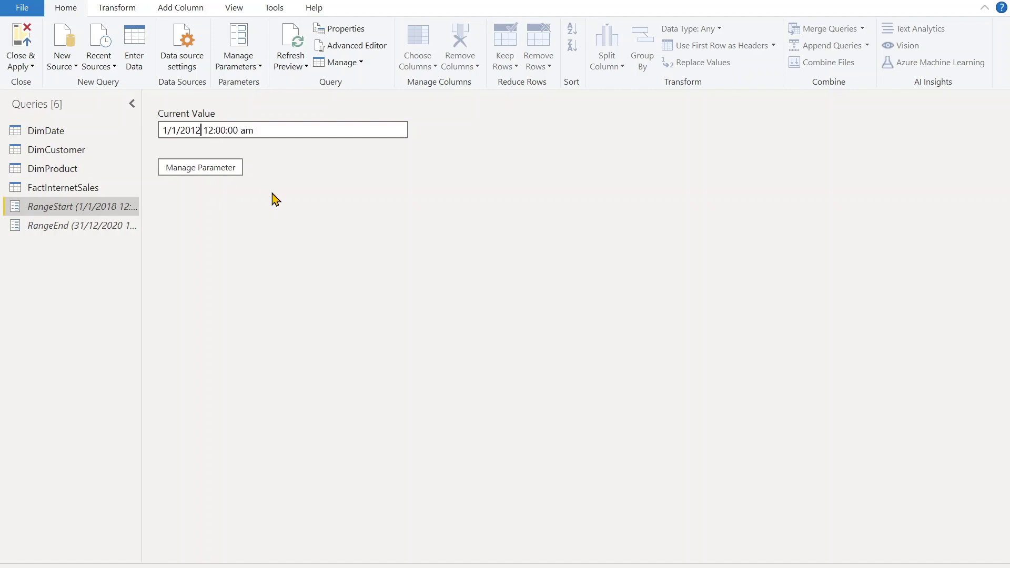
left_click(61, 189)
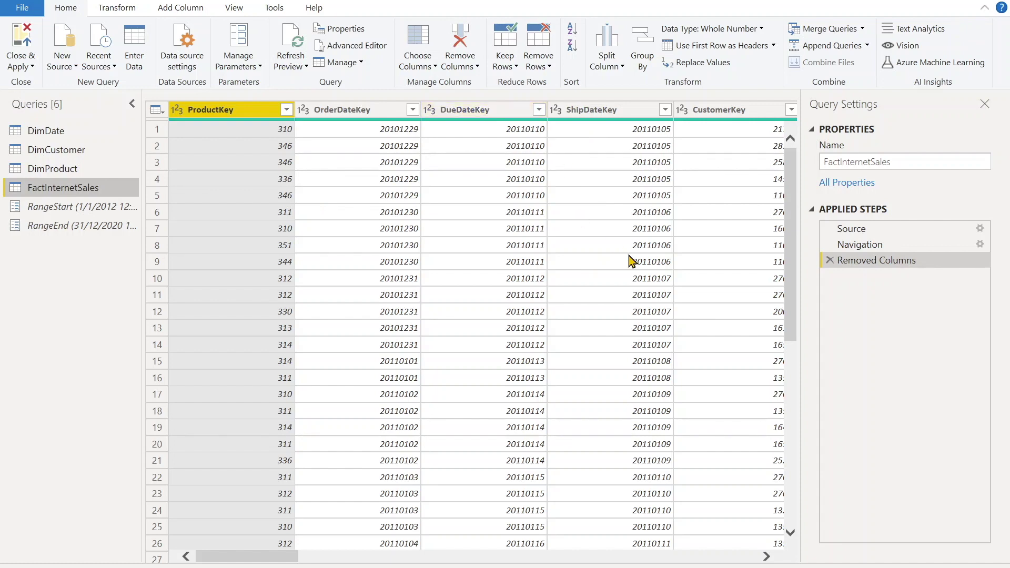
scroll(631, 261, "right", 6)
Custom-filter OrderDate to on or after RangeStart and before RangeEnd.
scroll(631, 261, "right", 10)
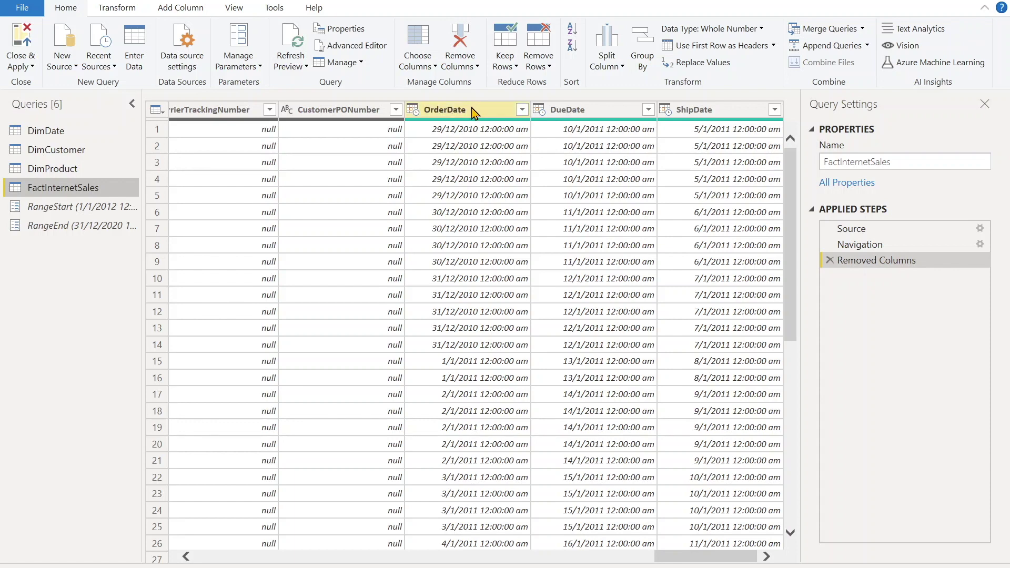
left_click(521, 110)
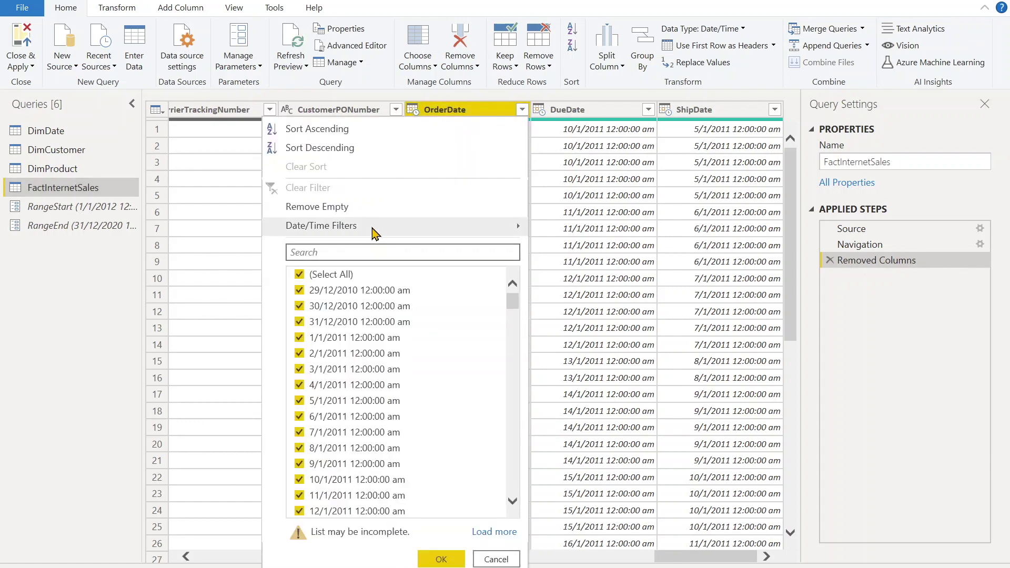
mouse_move(372, 228)
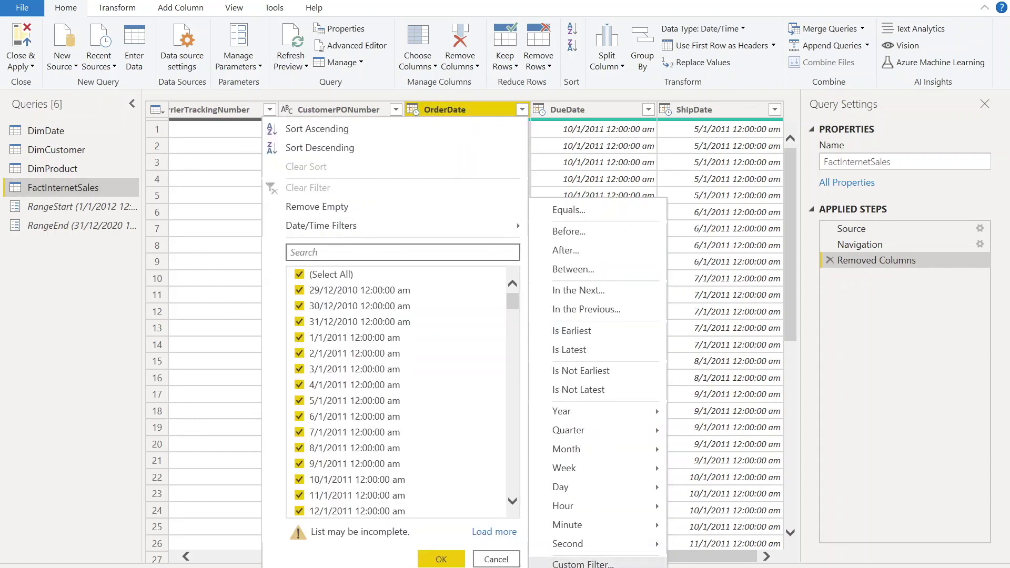
left_click(598, 564)
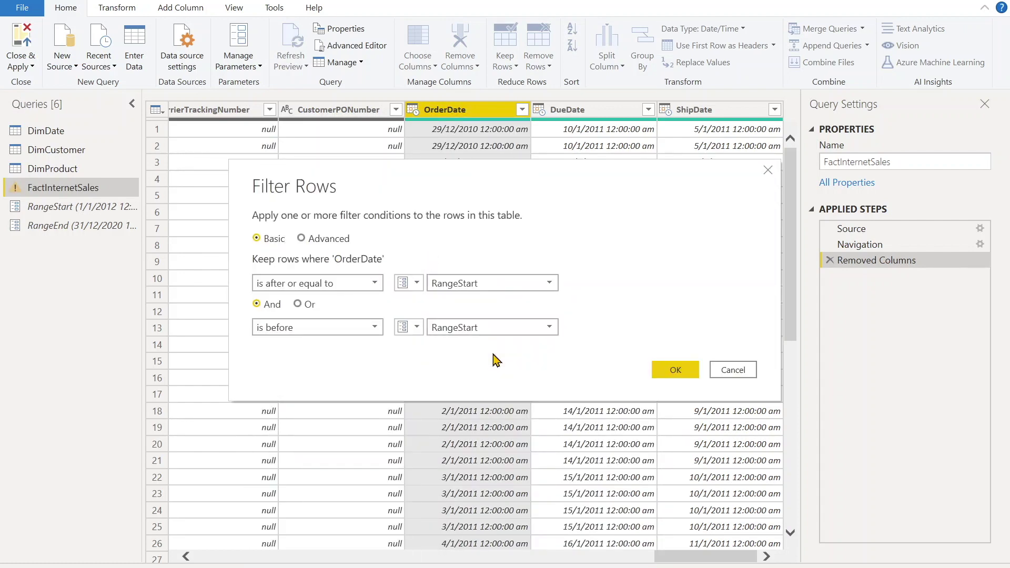
left_click(549, 327)
left_click(525, 360)
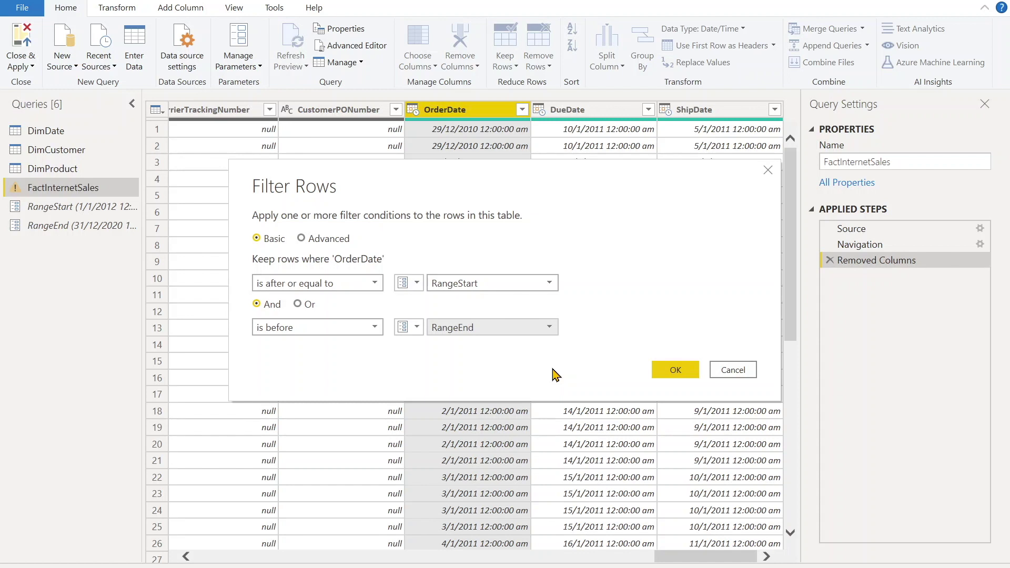
left_click(673, 370)
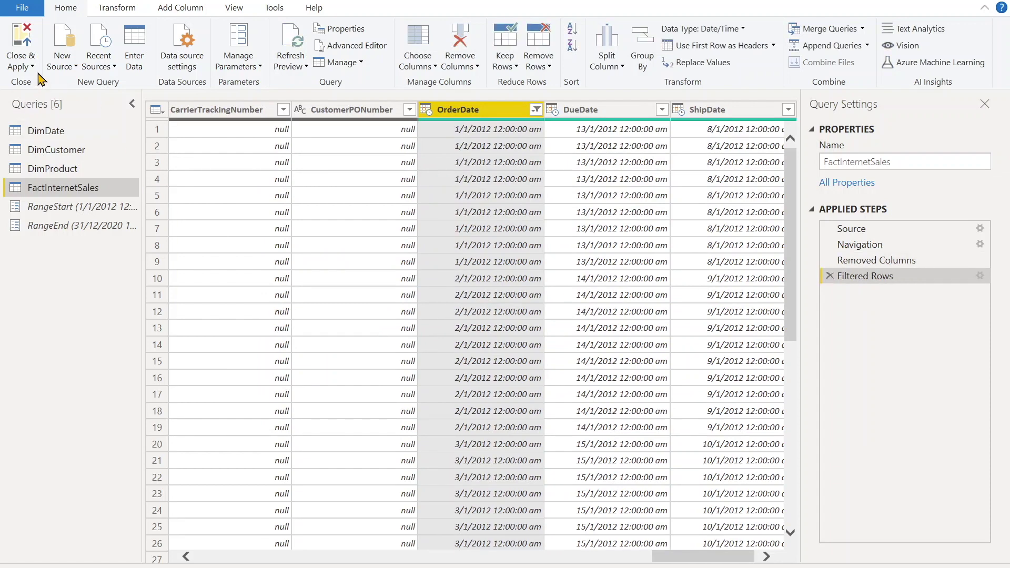
left_click(21, 63)
Close & Apply the query changes, then open the FactInternetSales context menu in the Fields pane.
left_click(42, 90)
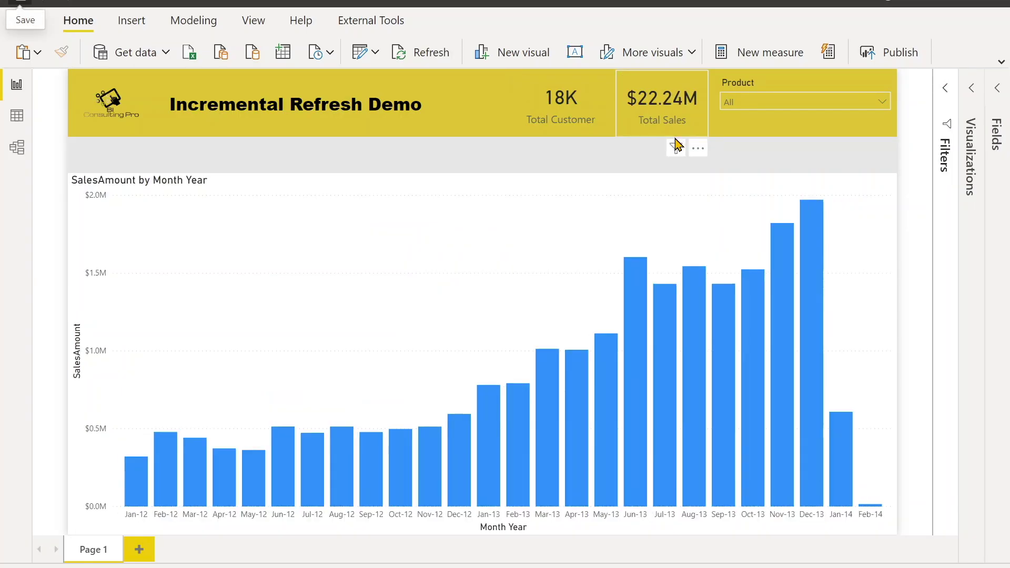
left_click(994, 111)
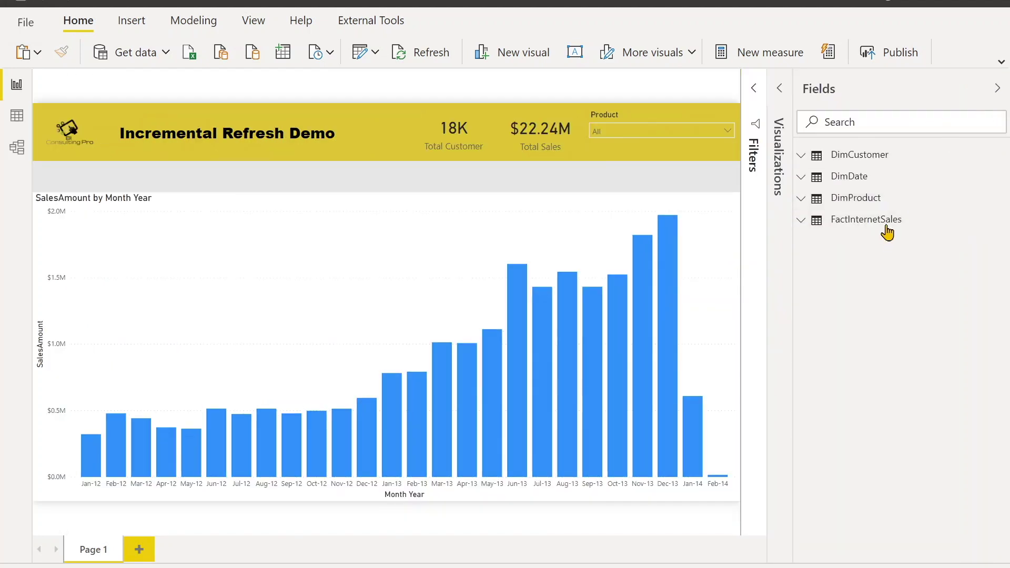
mouse_move(888, 227)
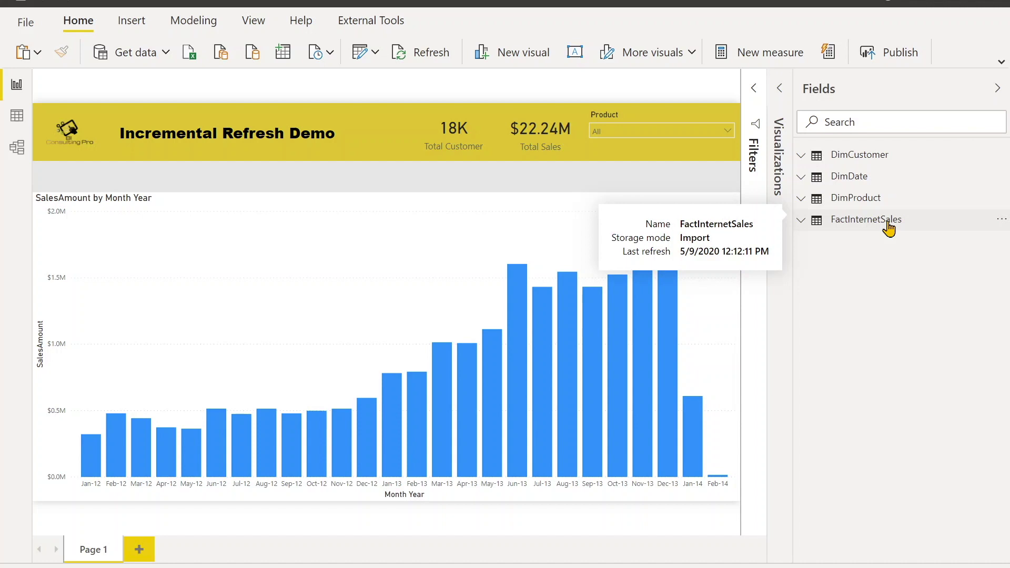
left_click(888, 228)
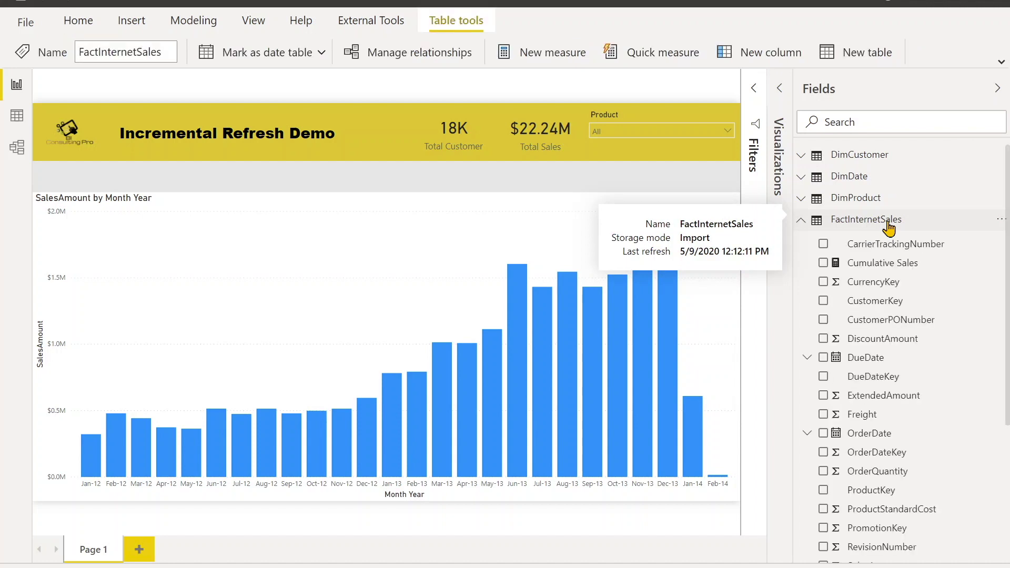
left_click(888, 227)
right_click(889, 225)
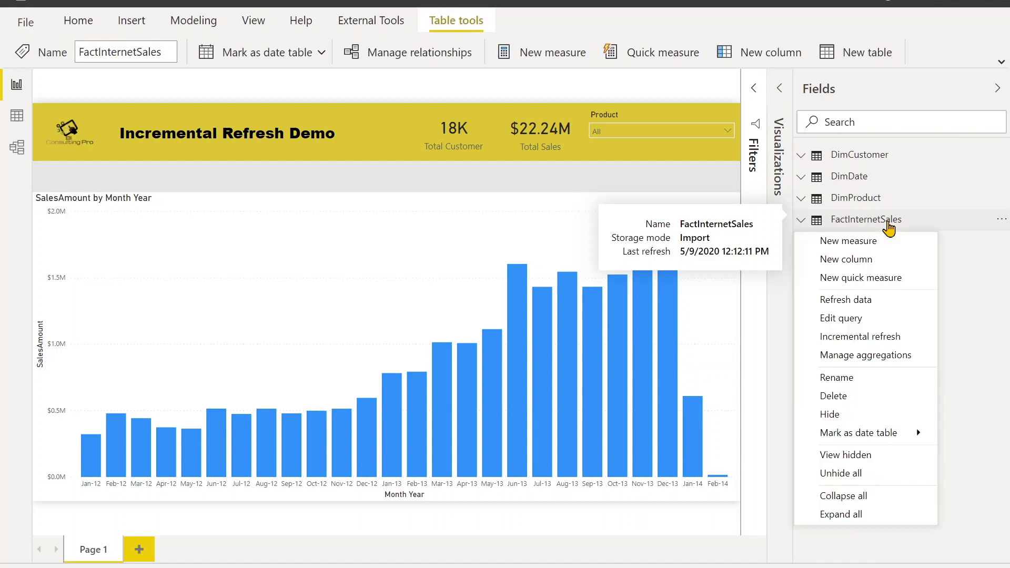
Choose Incremental refresh from the FactInternetSales table's context menu.
left_click(914, 341)
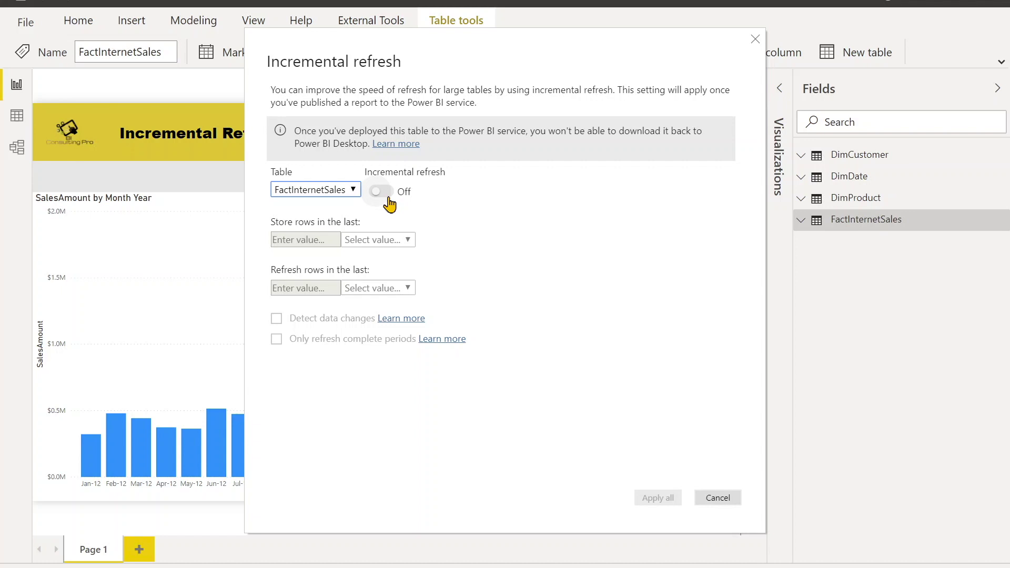
Switch incremental refresh On and store rows for the last 5 years.
left_click(388, 199)
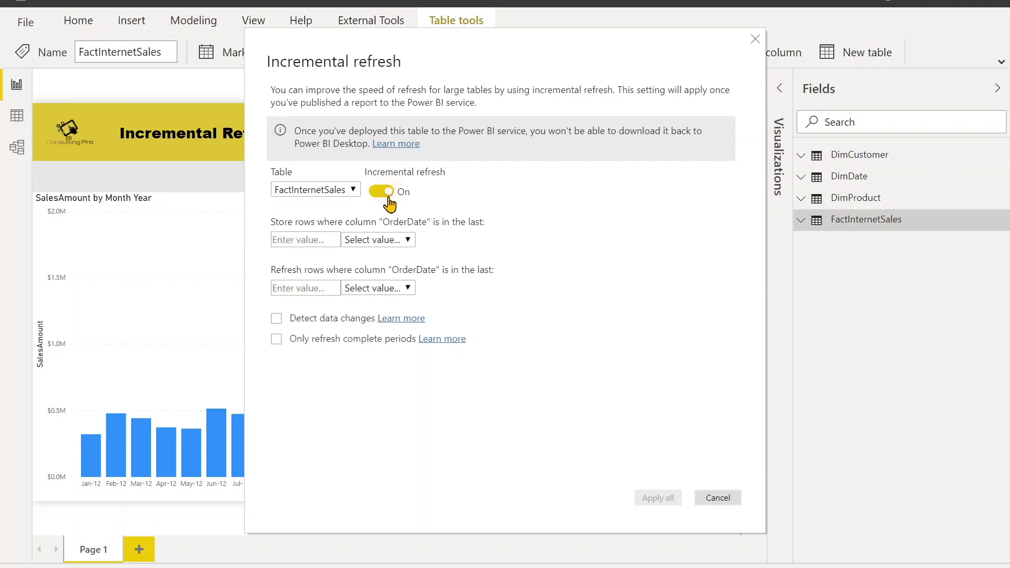
left_click(324, 238)
type("5")
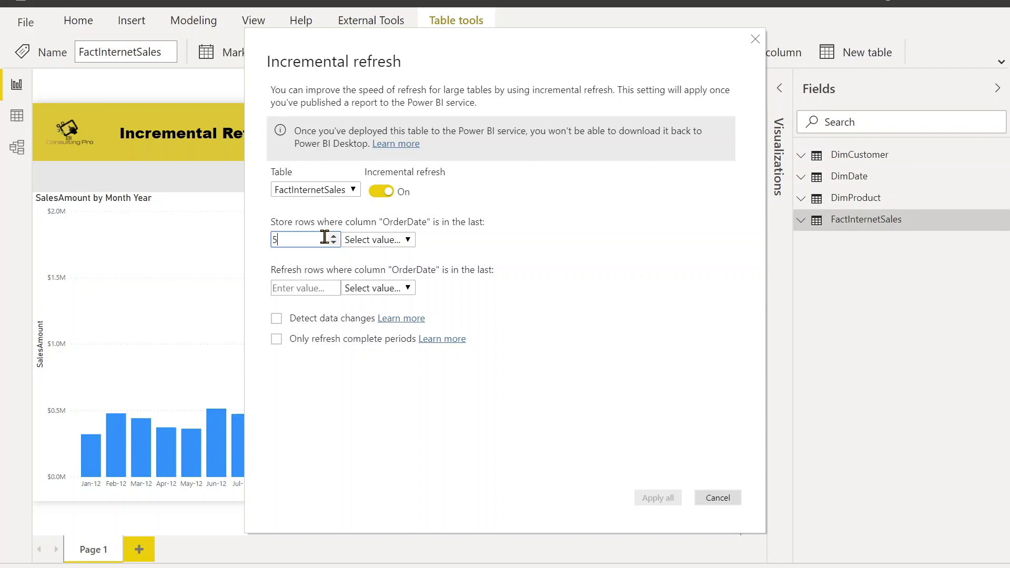
left_click(350, 241)
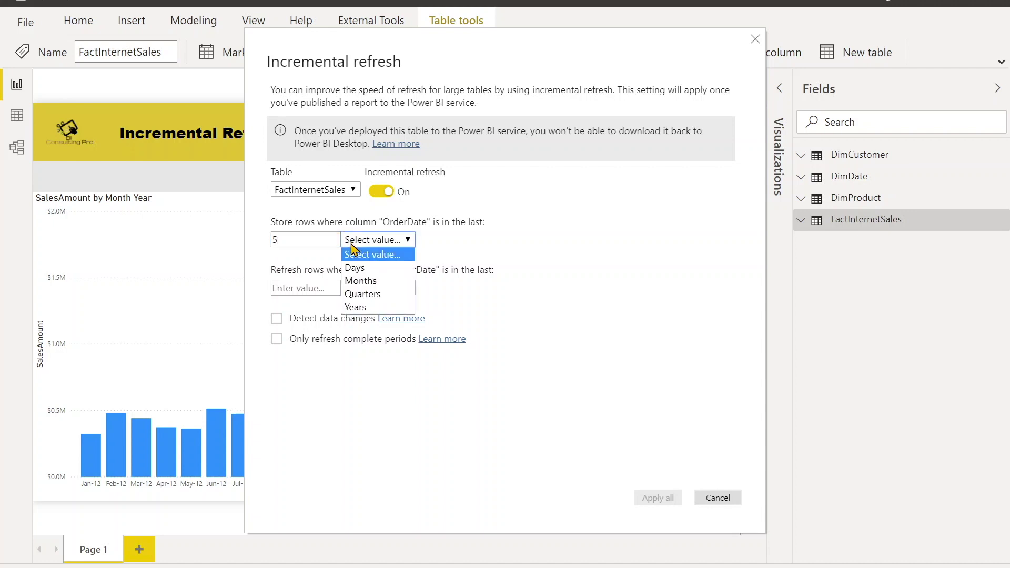
left_click(374, 308)
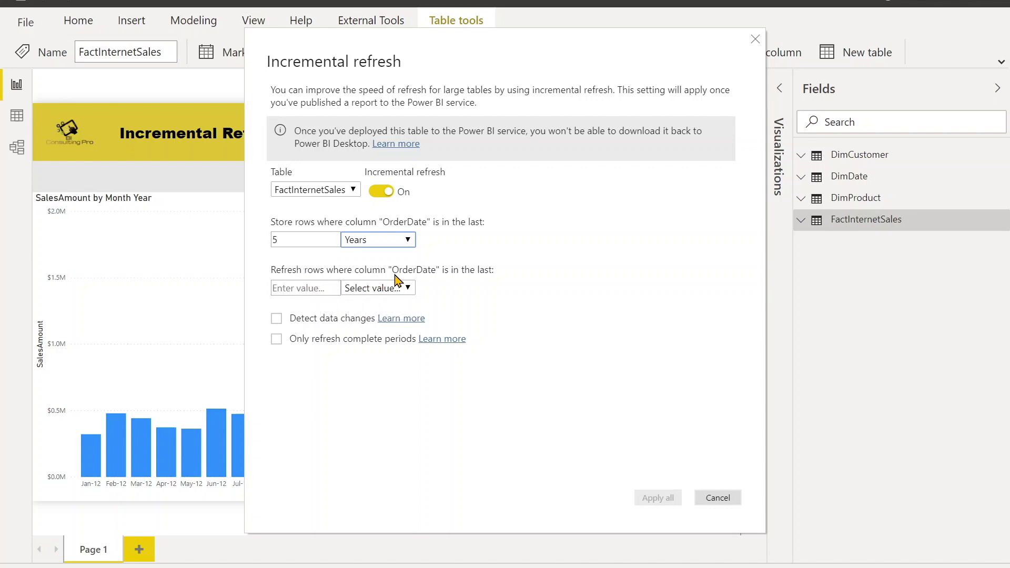
Refresh rows from the last 20 days and tick Detect data changes.
left_click(323, 286)
type("10")
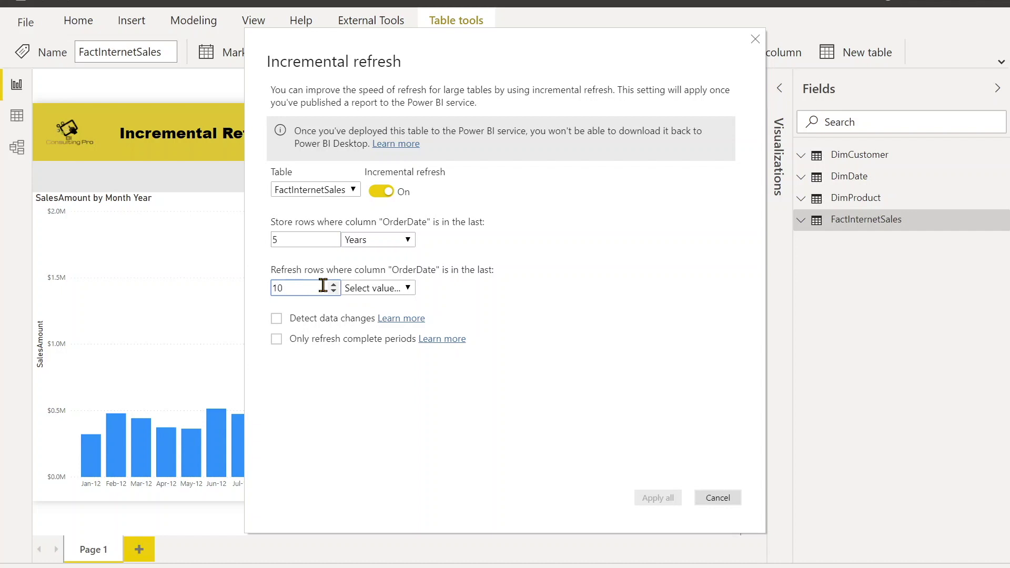
left_click(370, 288)
left_click(364, 317)
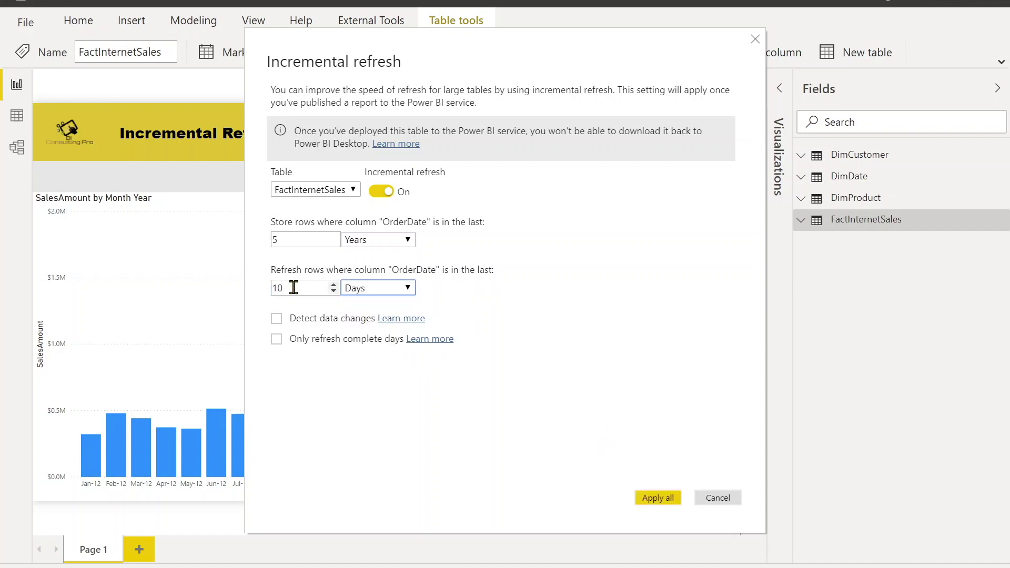
left_click_drag(293, 287, 248, 289)
type("20")
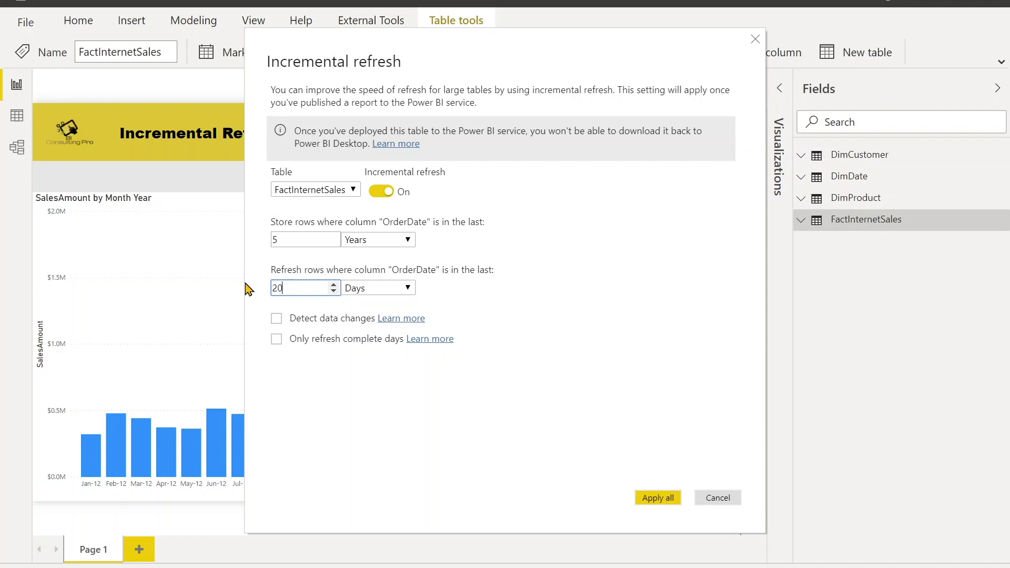
left_click(477, 399)
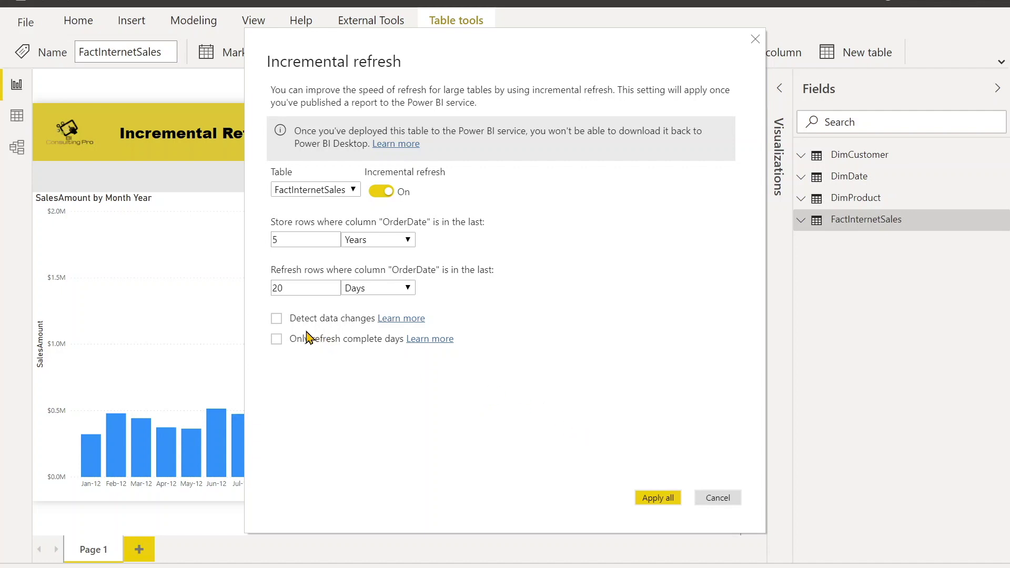
left_click(277, 320)
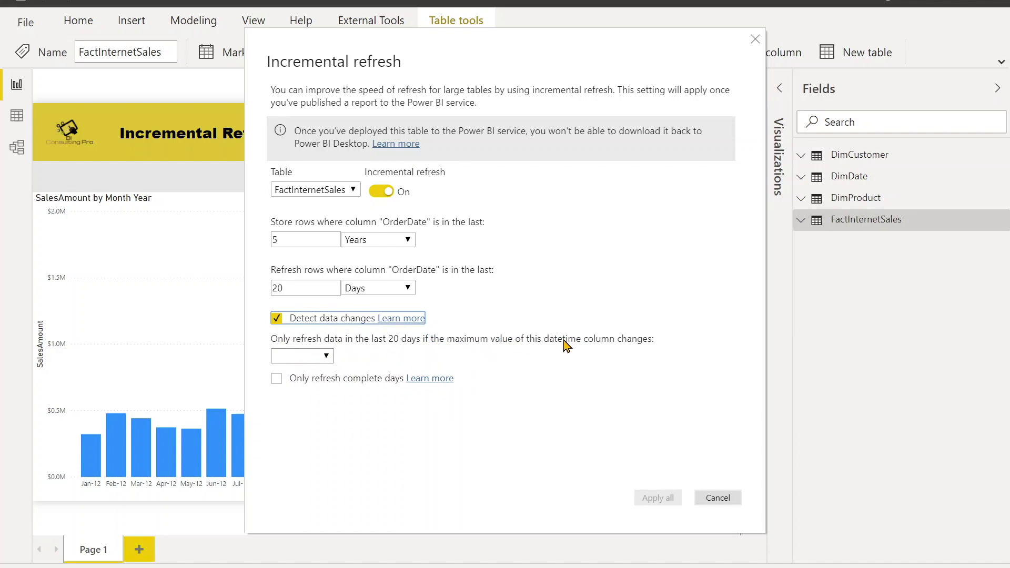
Detect data changes on OrderDate, refresh only complete days, and apply the incremental refresh policy.
left_click(323, 356)
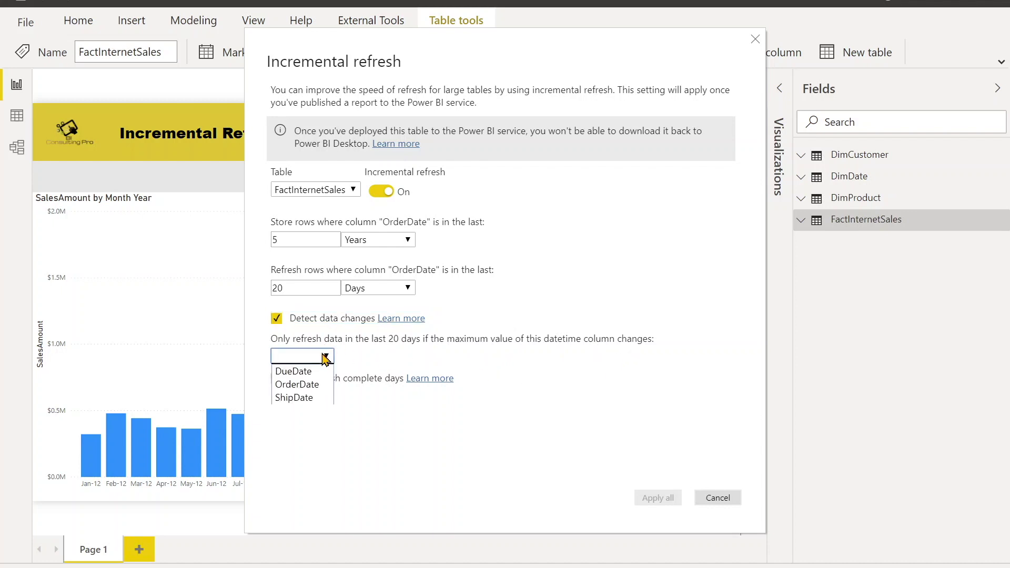
left_click(320, 385)
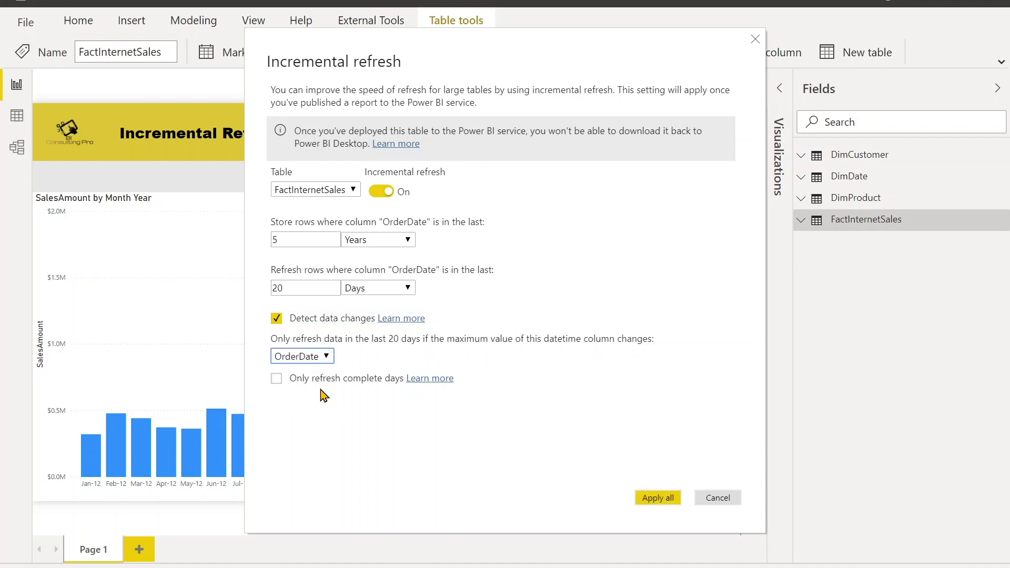
left_click(276, 379)
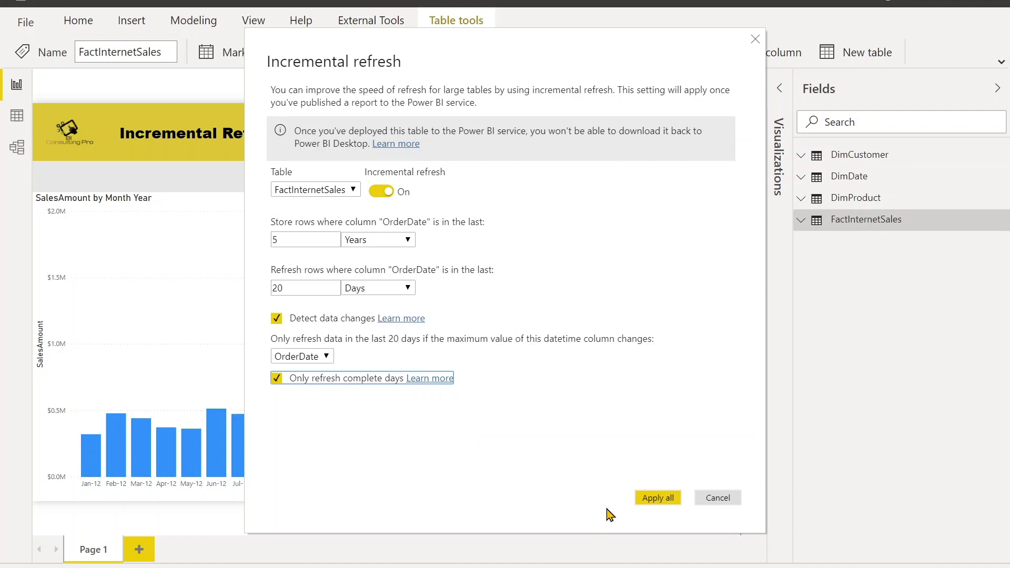
left_click(664, 499)
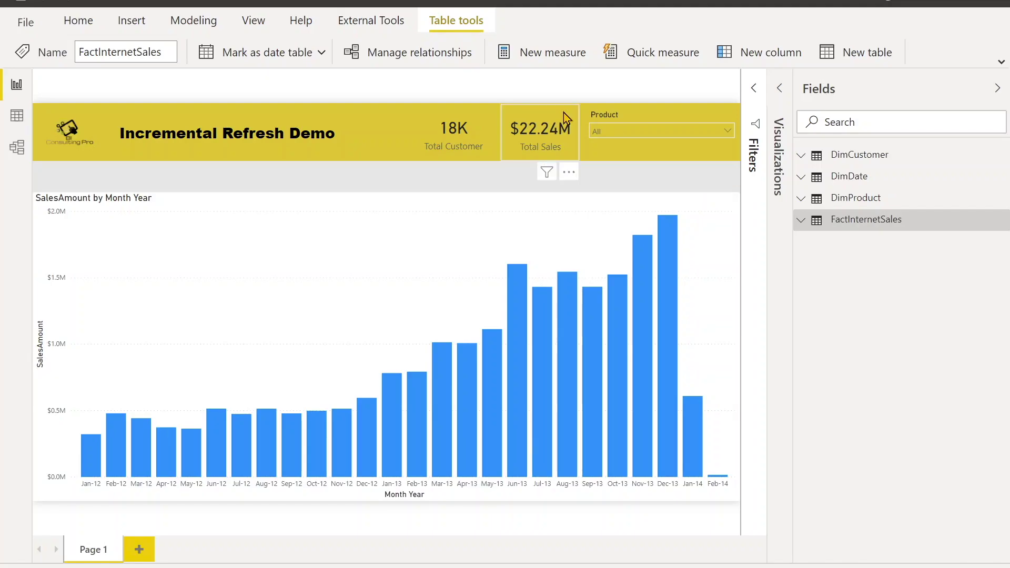
Save and publish 'Incremental Refresh.pbix' to Power BI, then open it in the service.
left_click(76, 16)
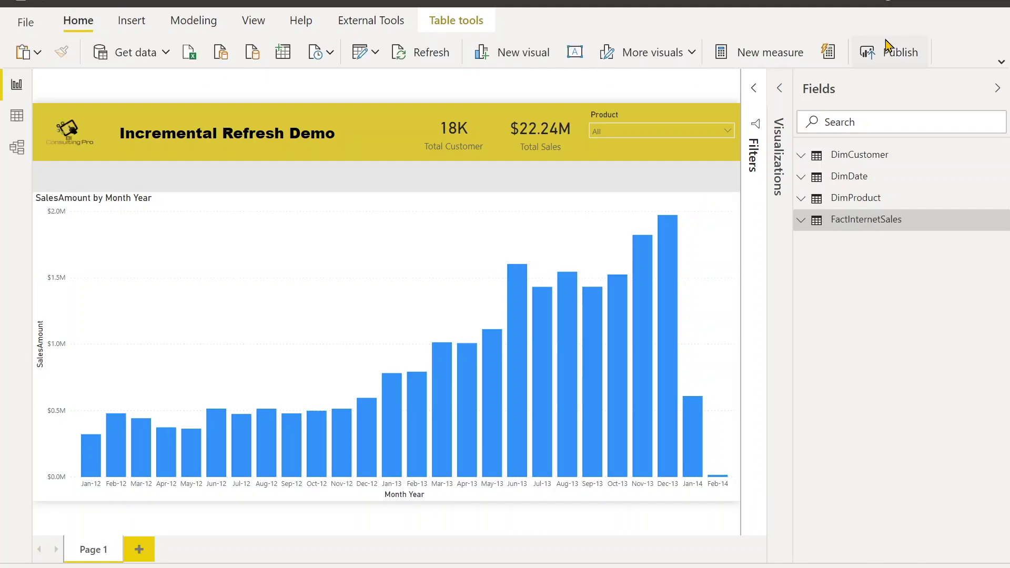
left_click(883, 53)
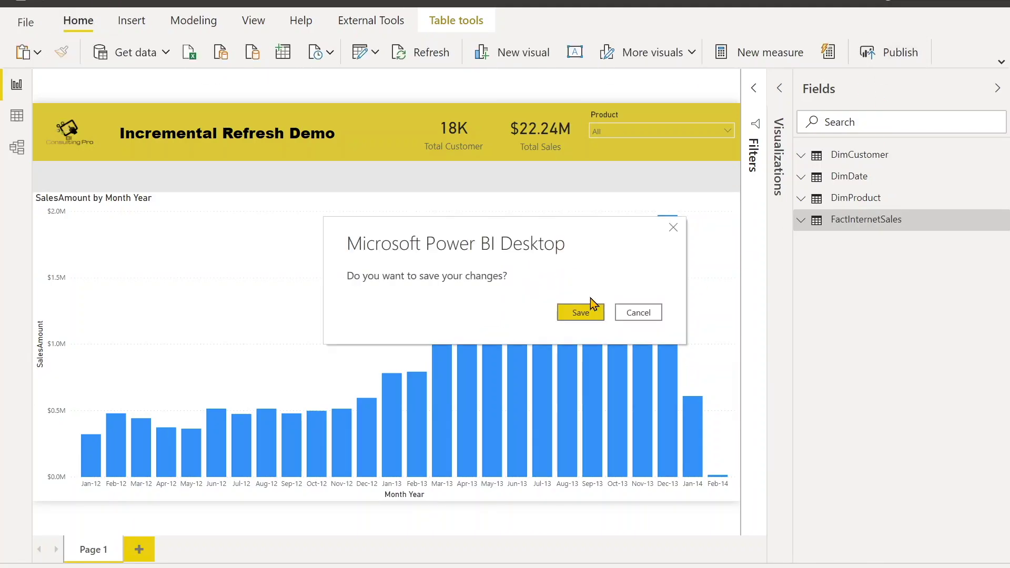
left_click(586, 310)
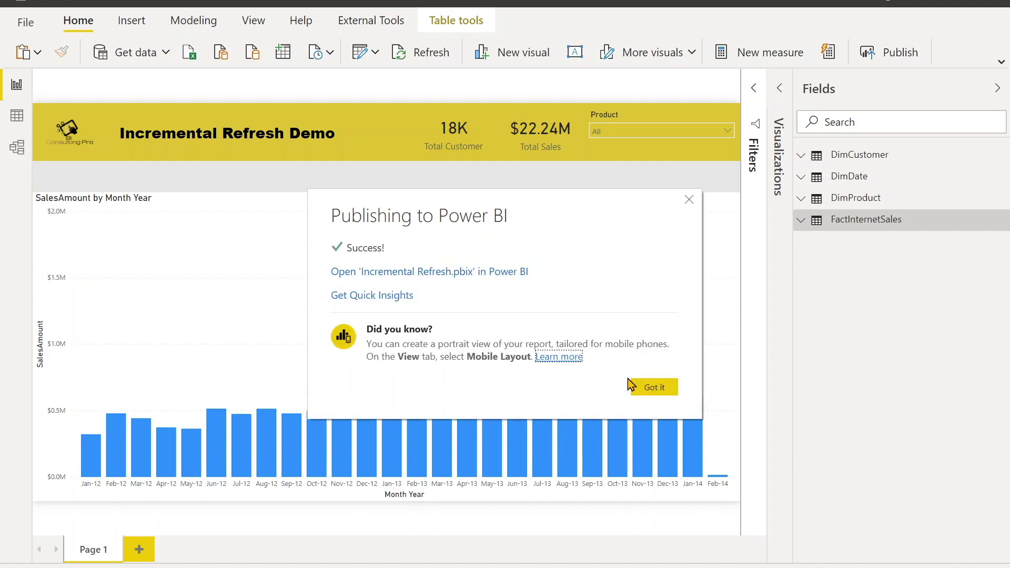
left_click(497, 272)
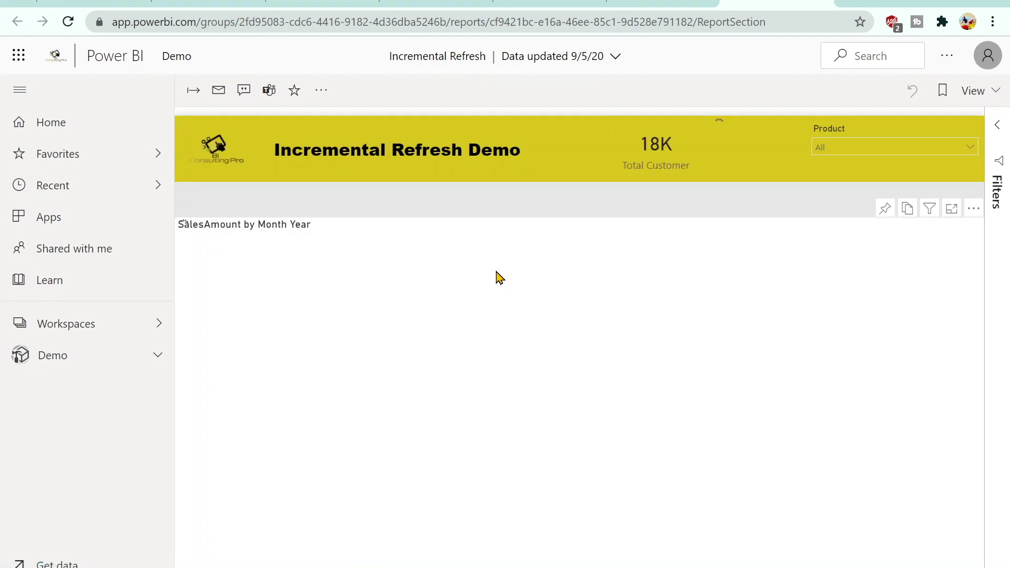
Try downloading the published Incremental Refresh report as a .pbix file.
left_click(322, 96)
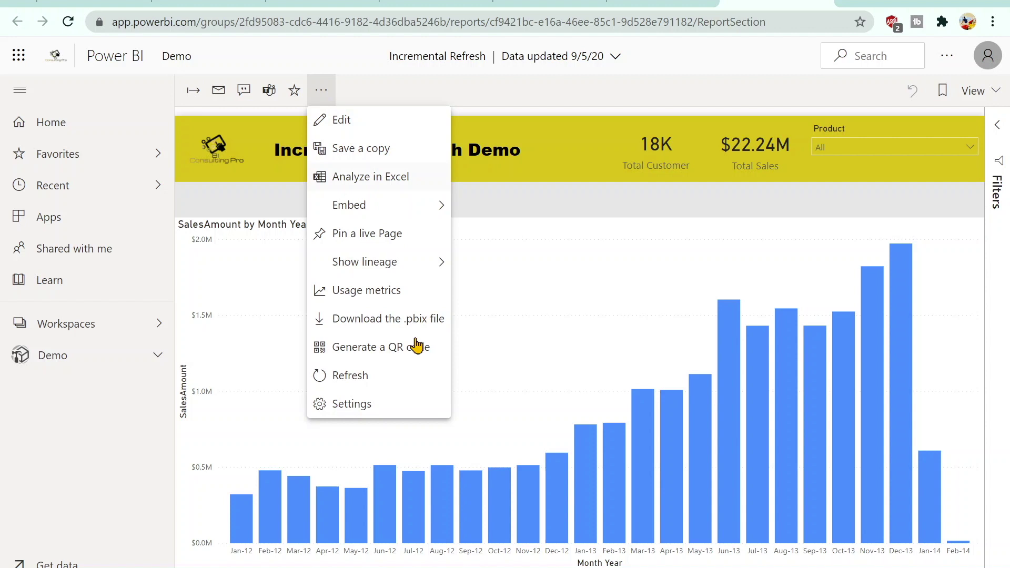
left_click(385, 322)
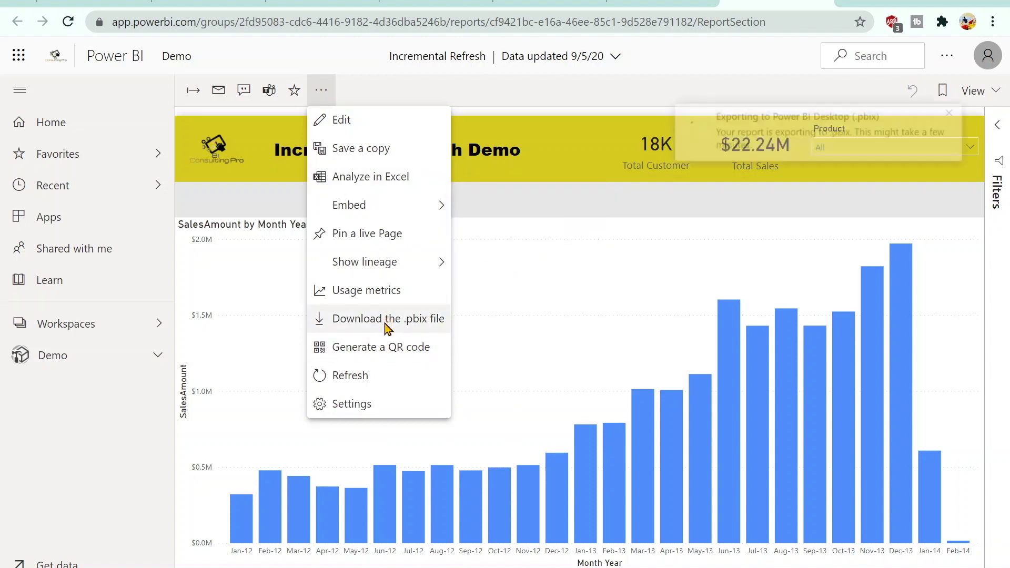